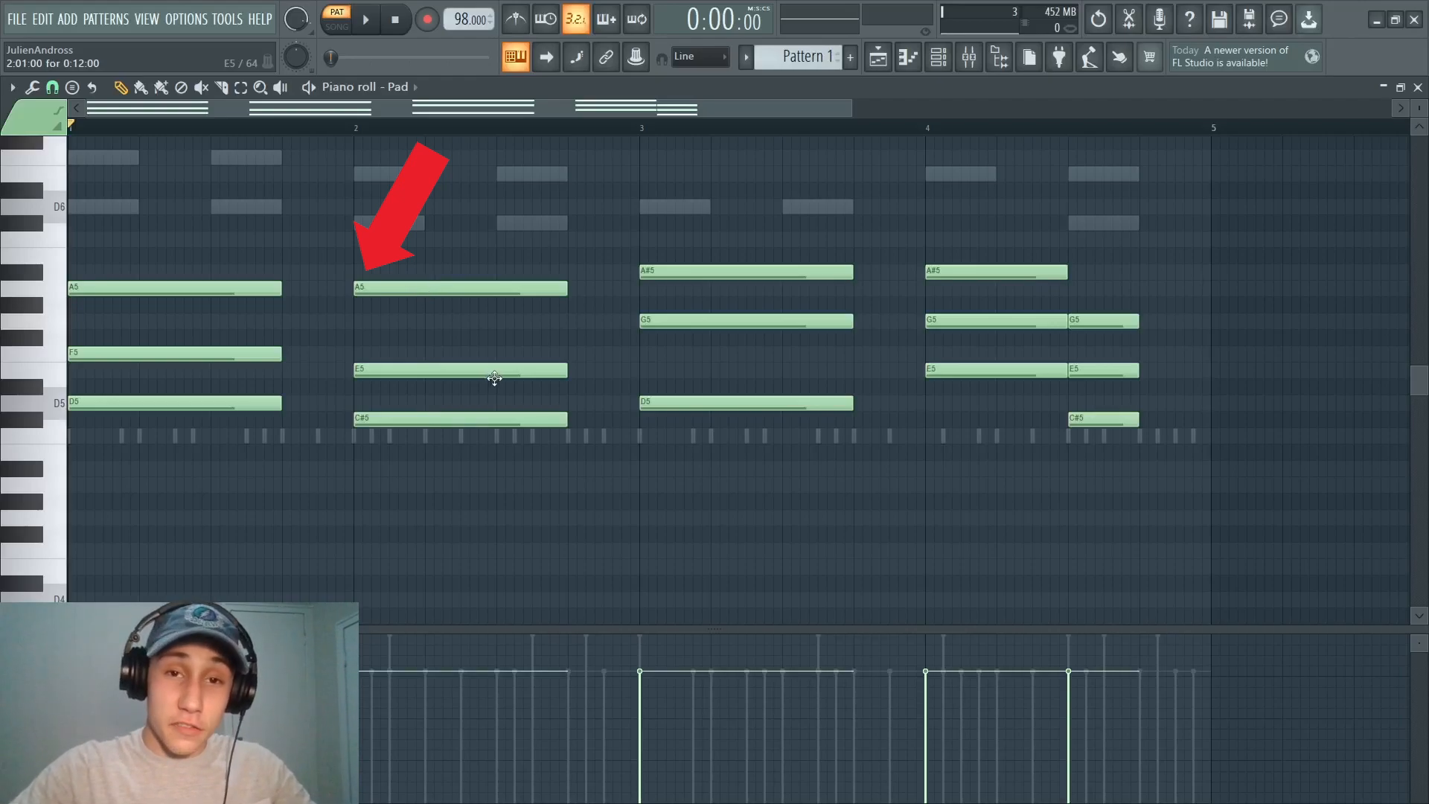
Step: Try raising the E5 and C#5 notes of the Pad's second chord by an octave, and return them to their original octave
left_click_drag(479, 320, 491, 495)
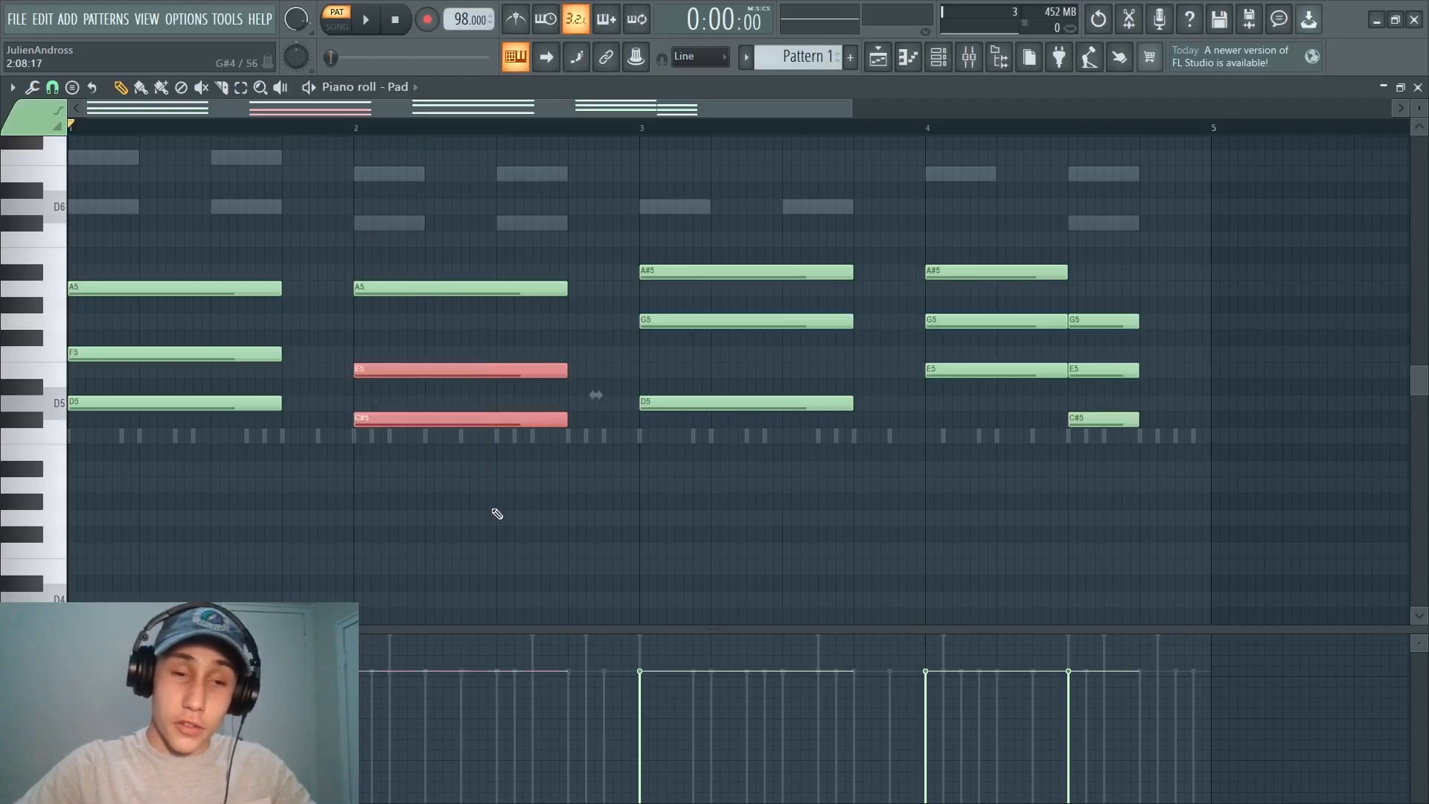
key("ctrl+Up")
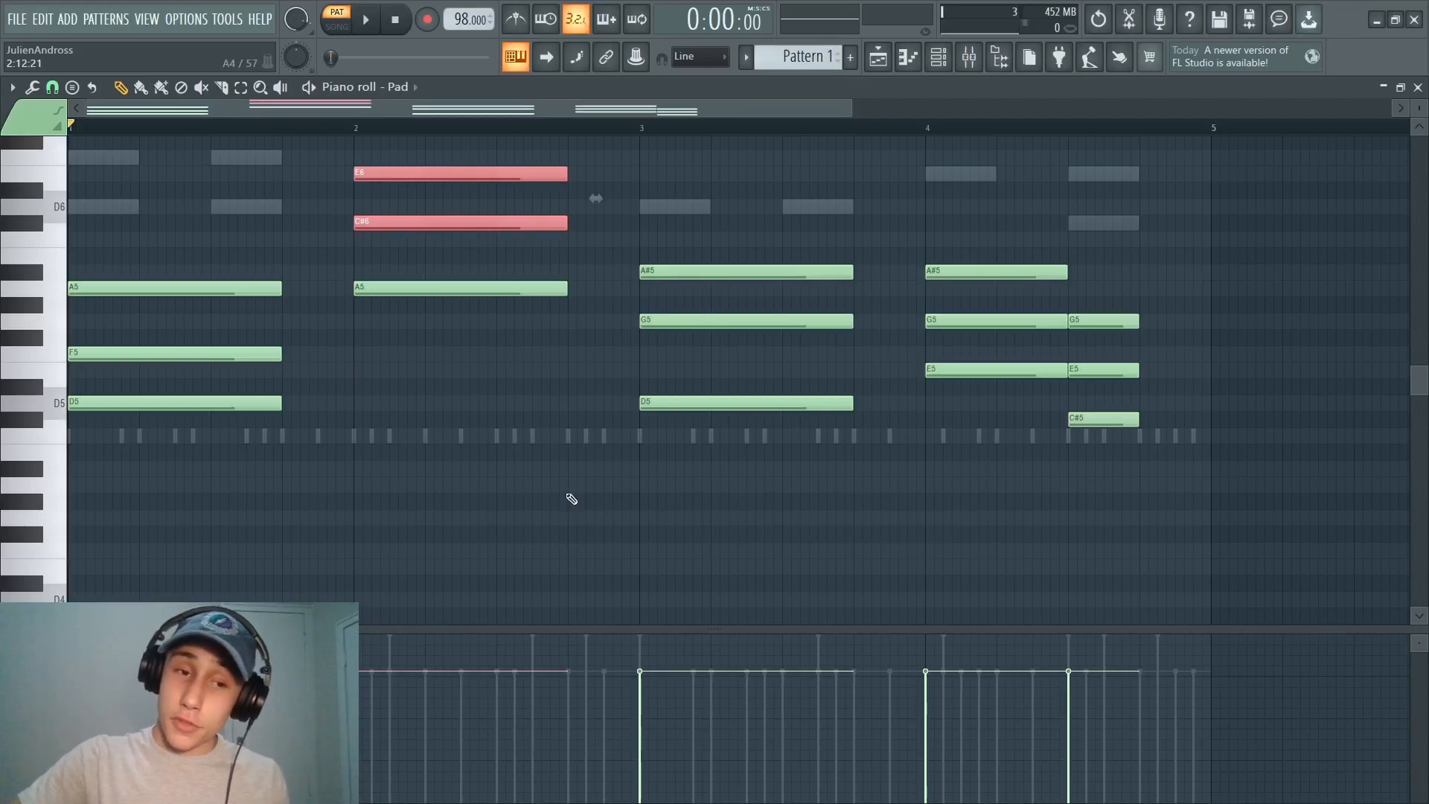
key("ctrl+Down")
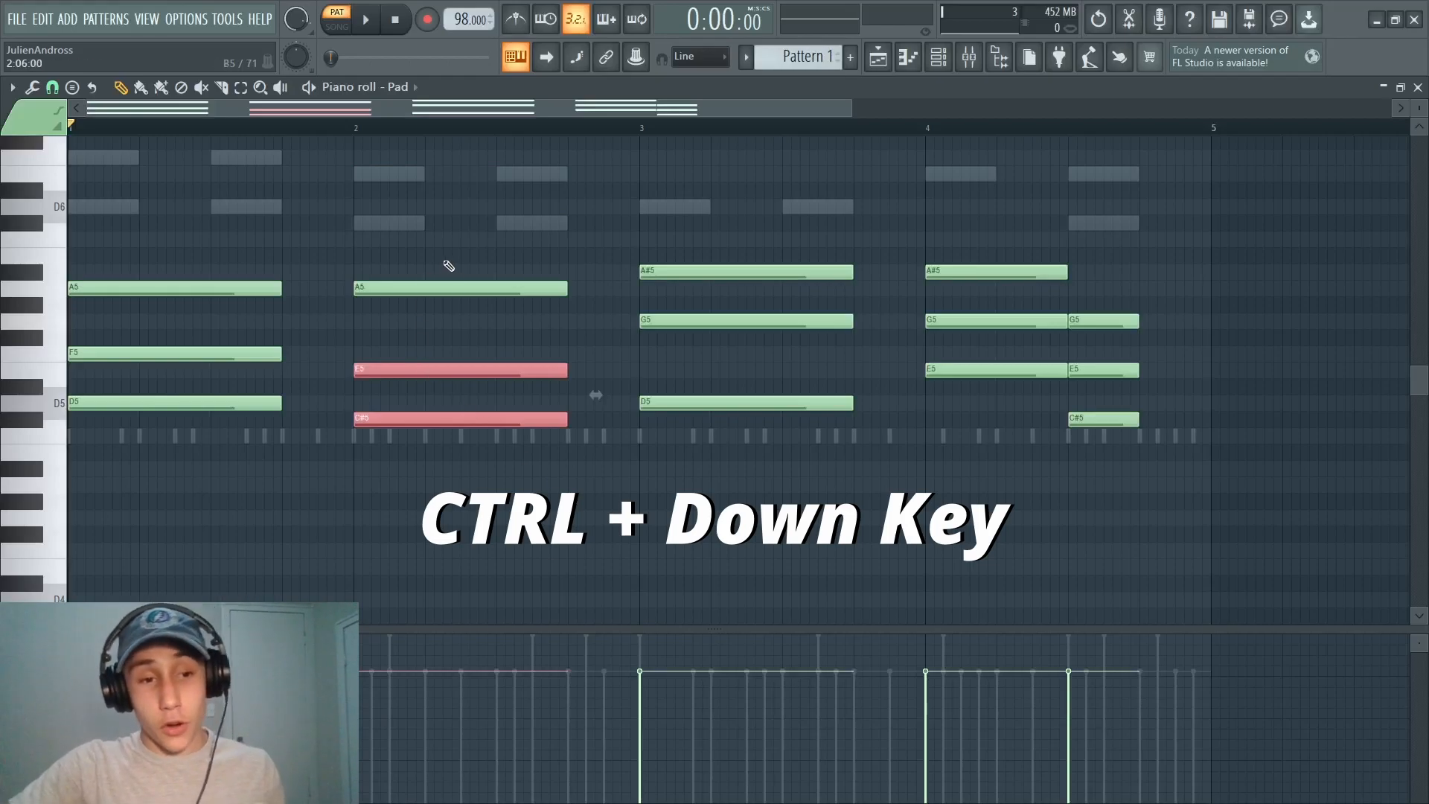
Step: Start the 808 bassline with a D5 note at the start of bar 1 and a C#5 note at the start of bar 2
left_click(448, 330)
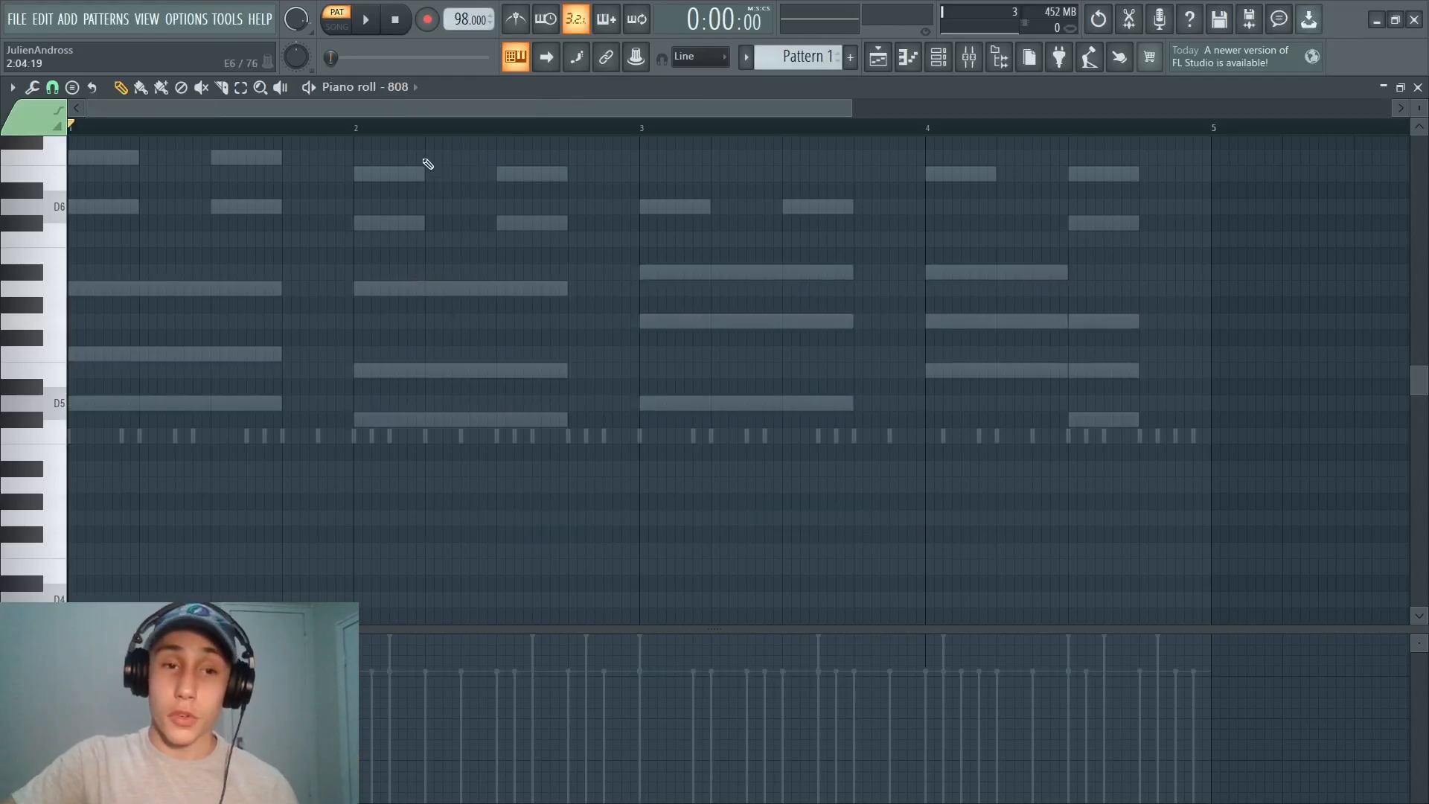
left_click(76, 407)
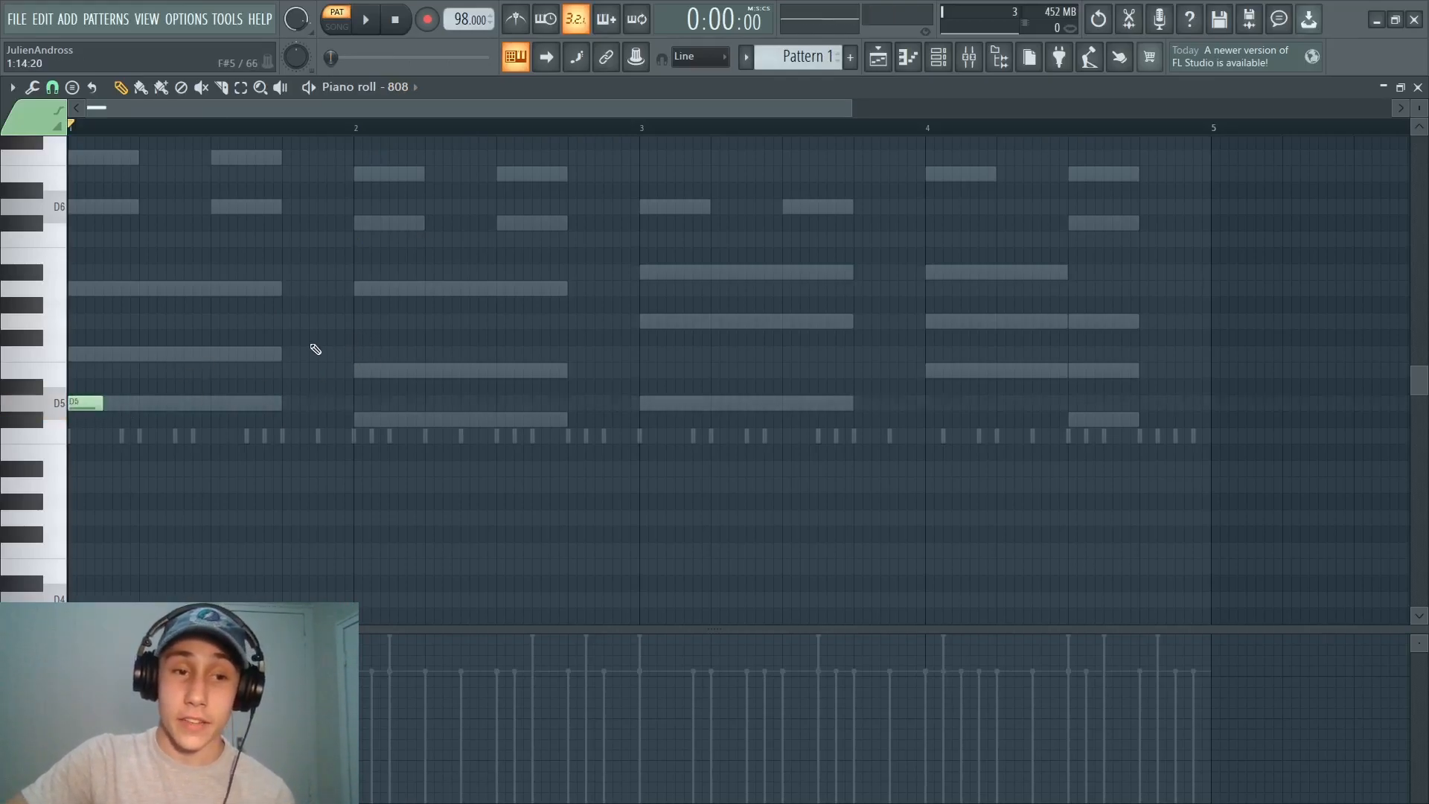
left_click(355, 288)
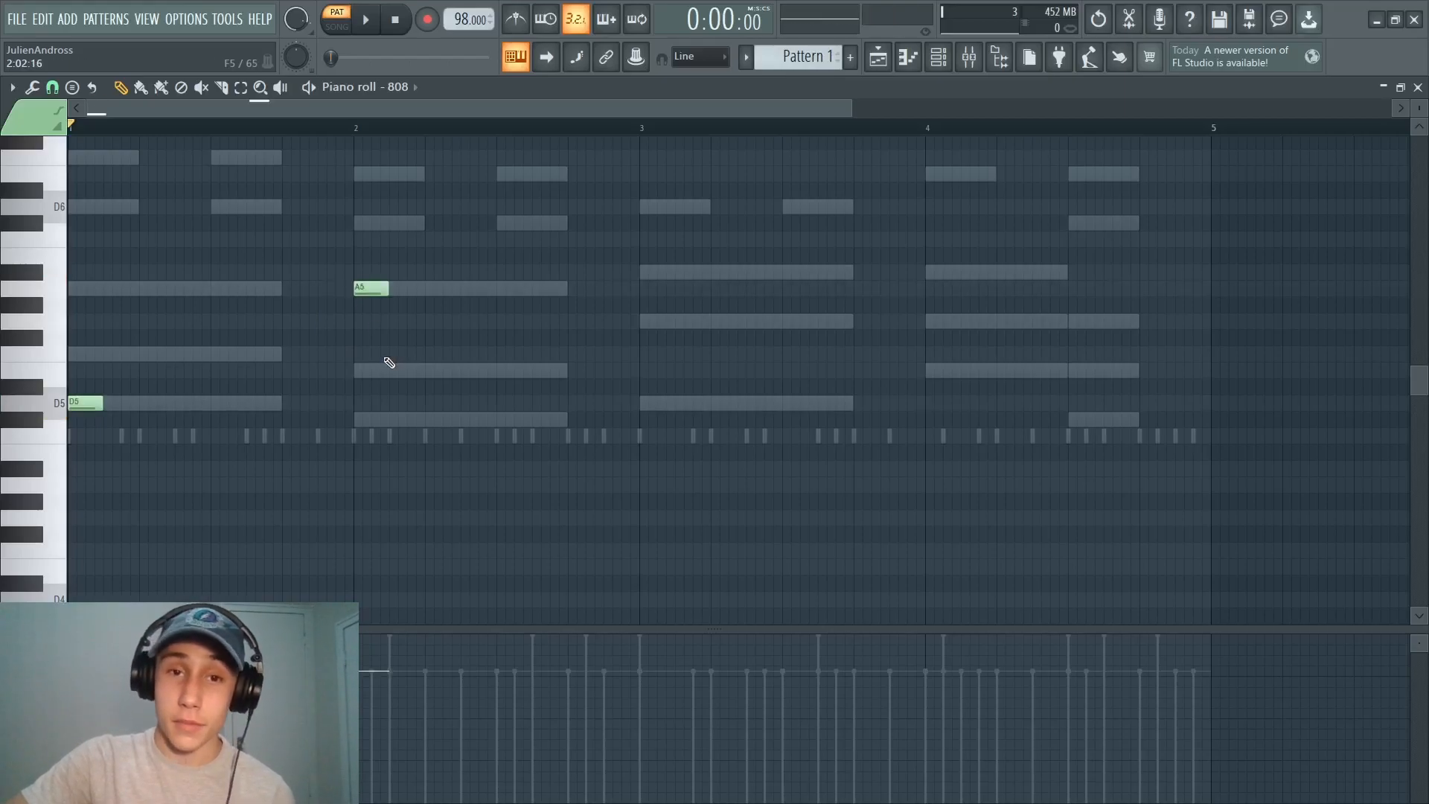
right_click(367, 292)
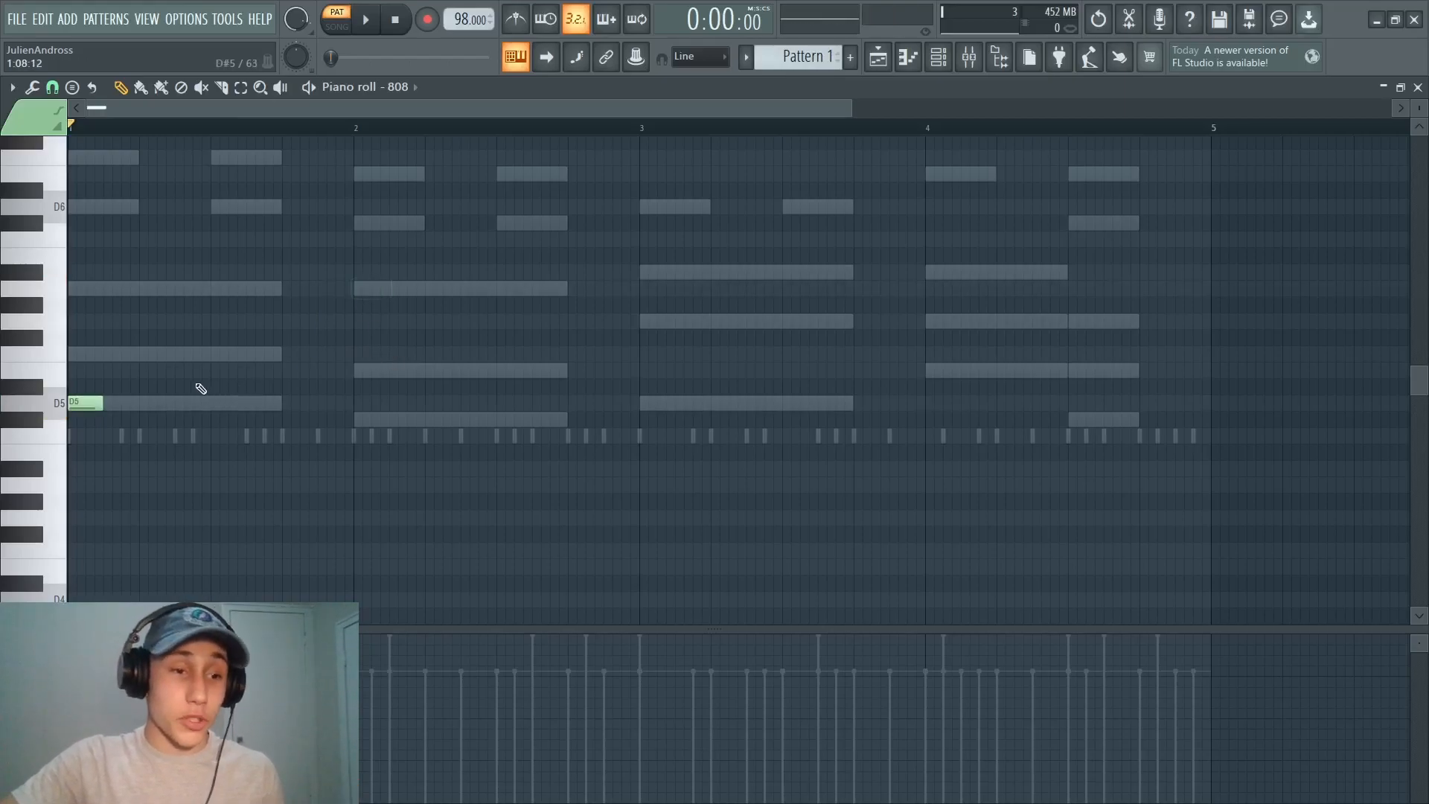
left_click(357, 419)
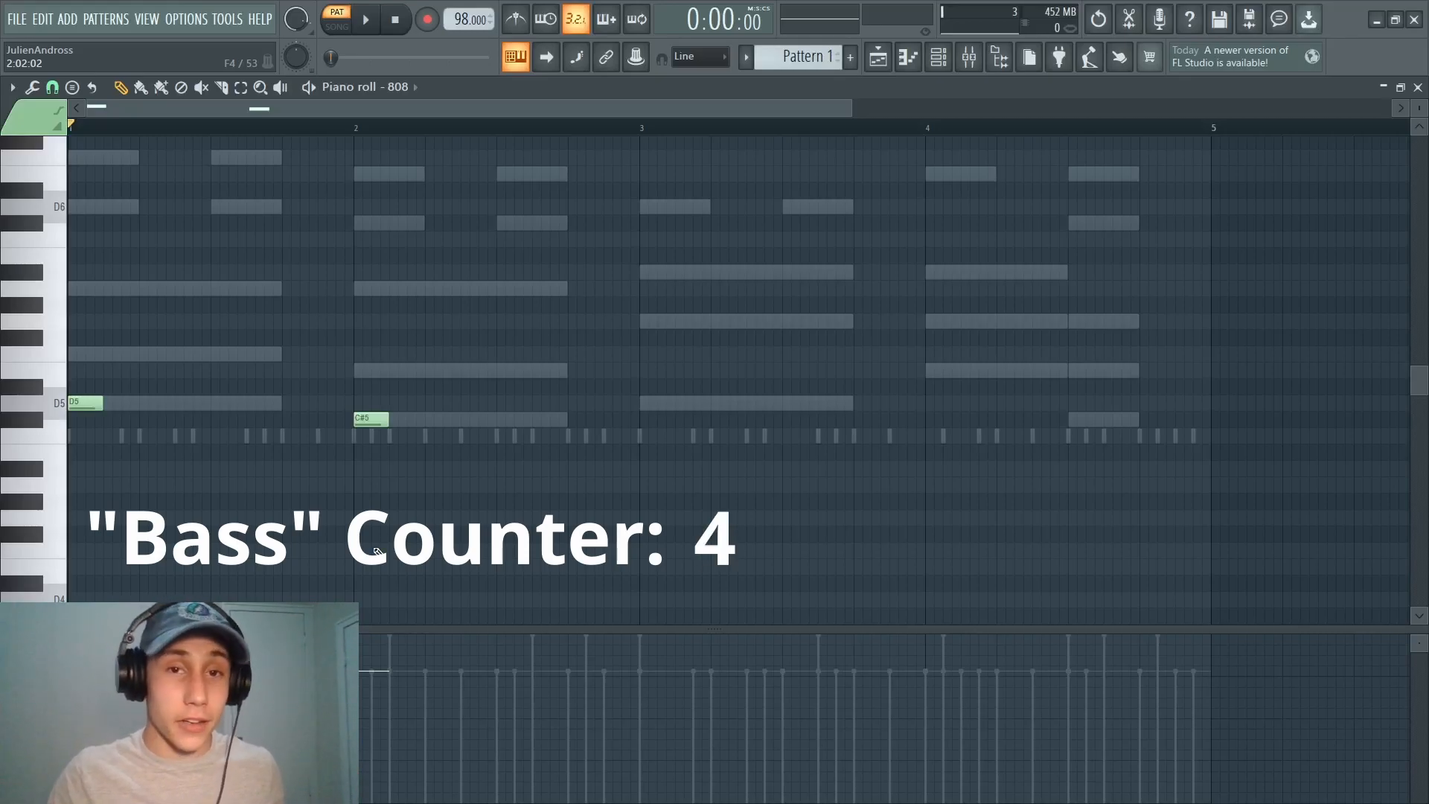
Step: Examine the Kick channel's notes to compare their placement with the 808 line, and play the pattern
left_click(407, 103)
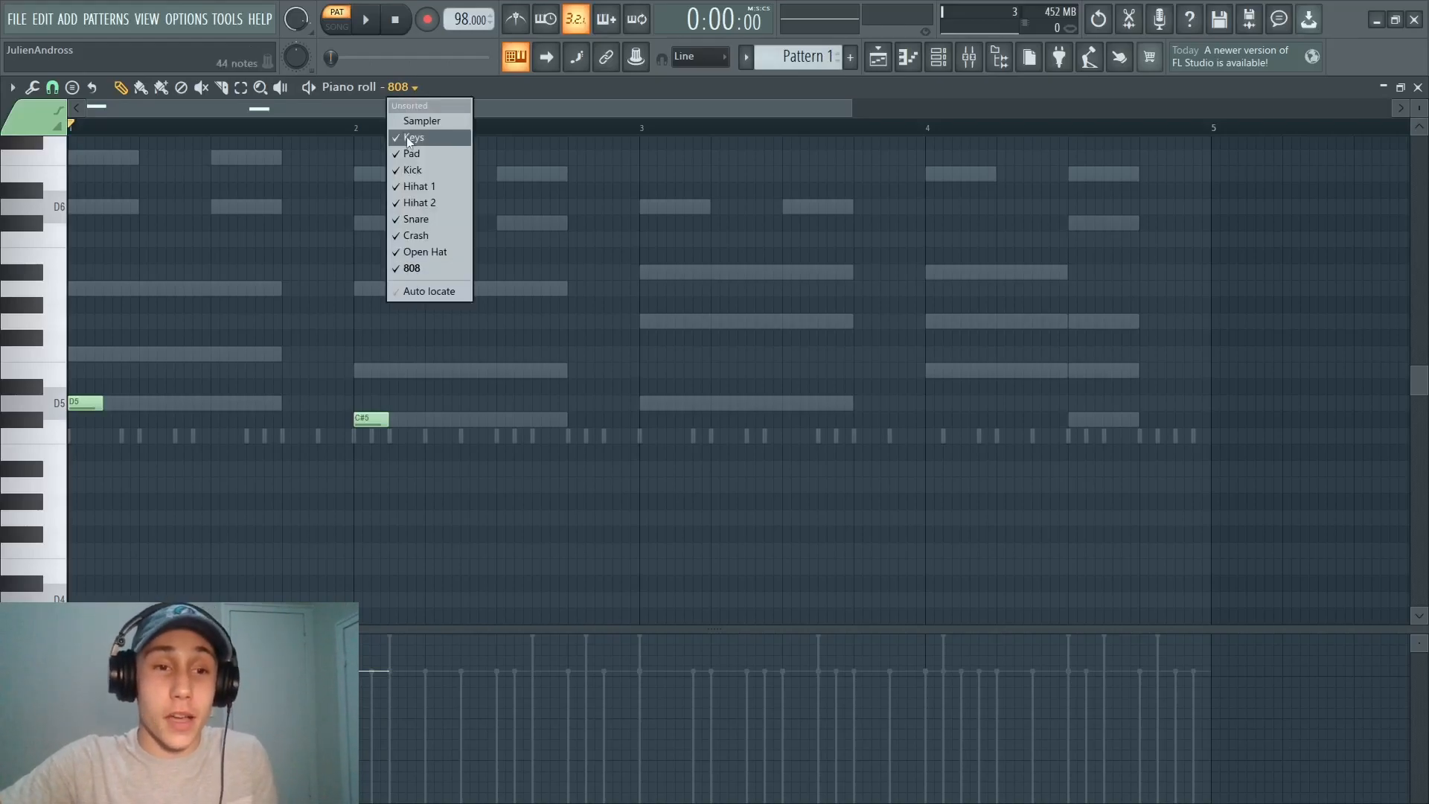
left_click(424, 172)
scroll(313, 418, "down", 2)
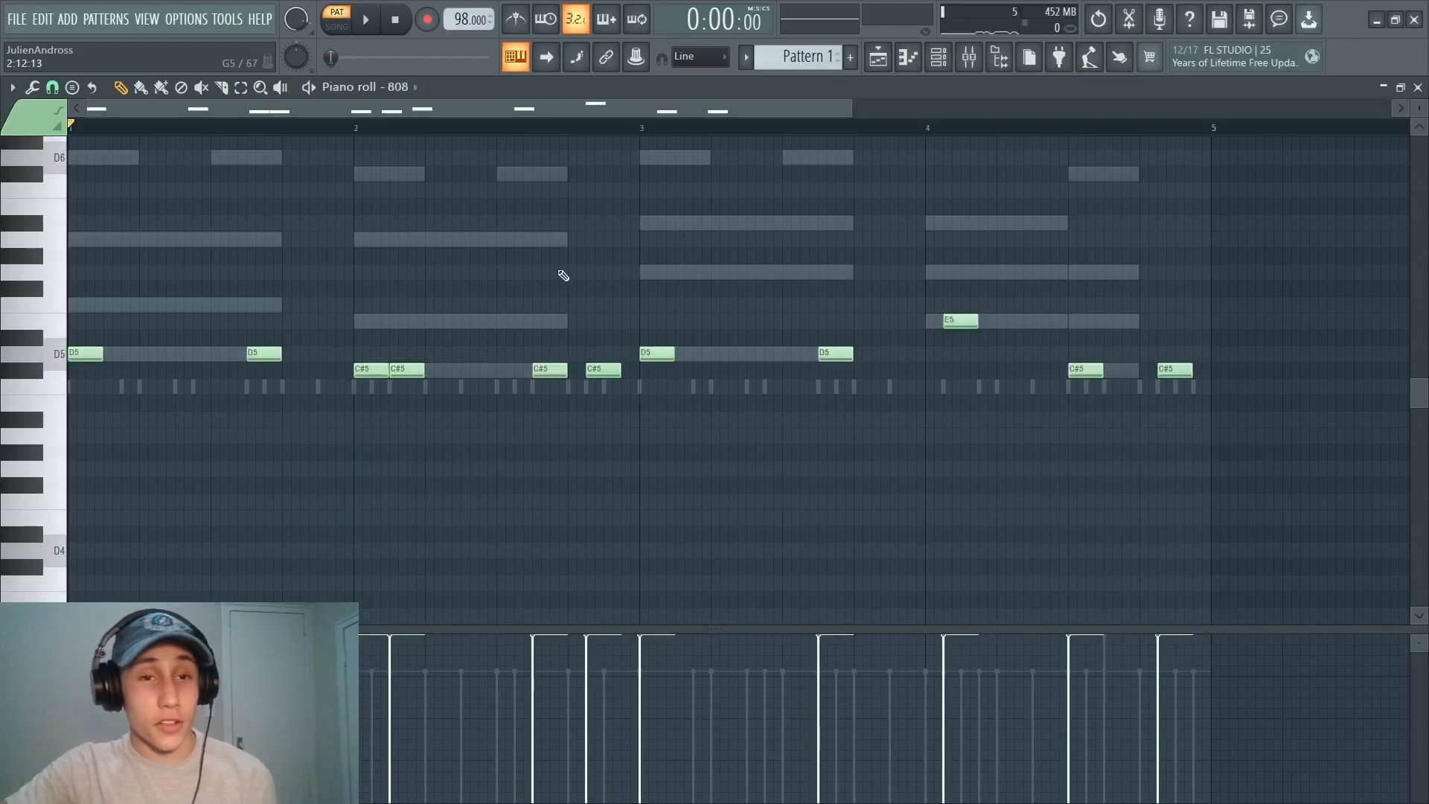
left_click(401, 87)
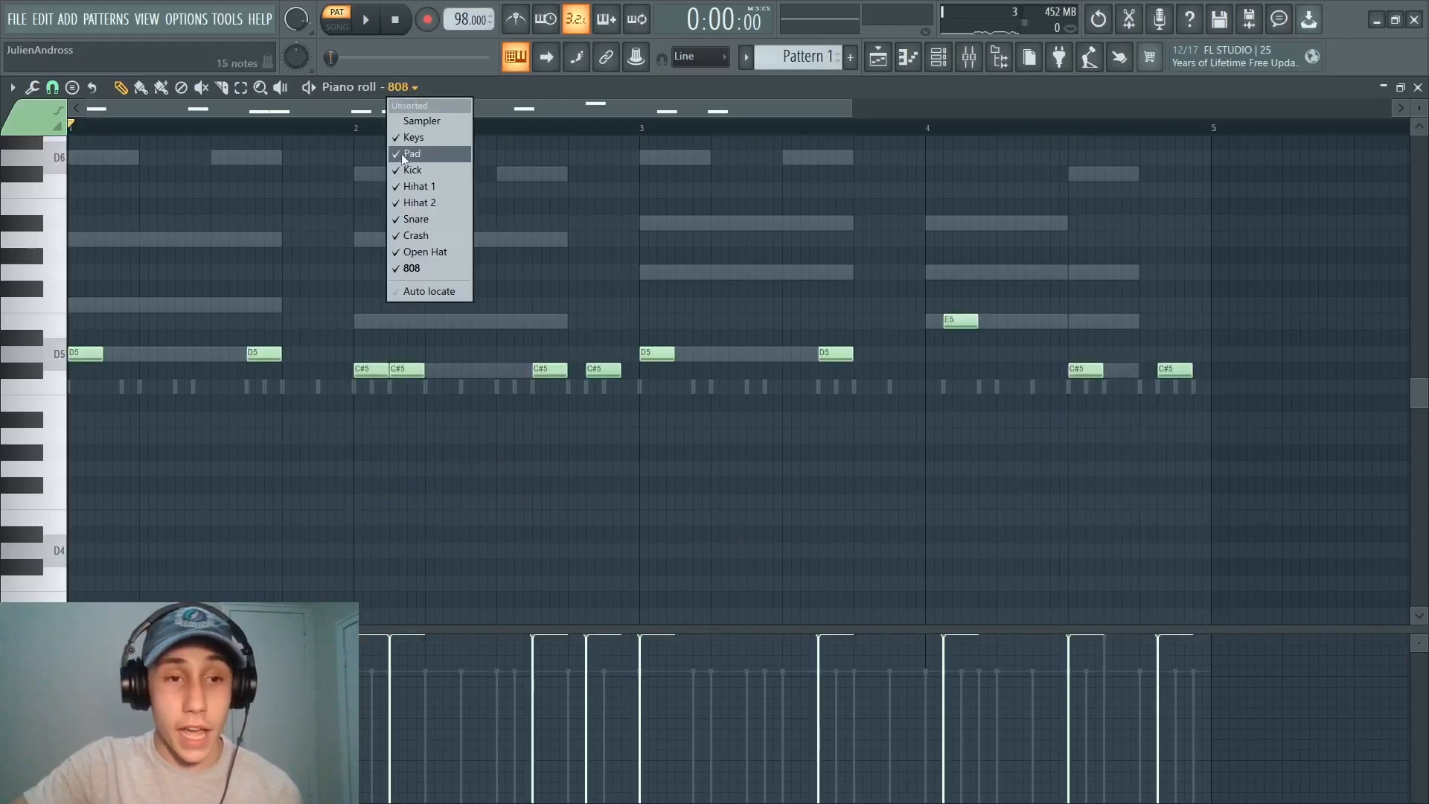
left_click(418, 173)
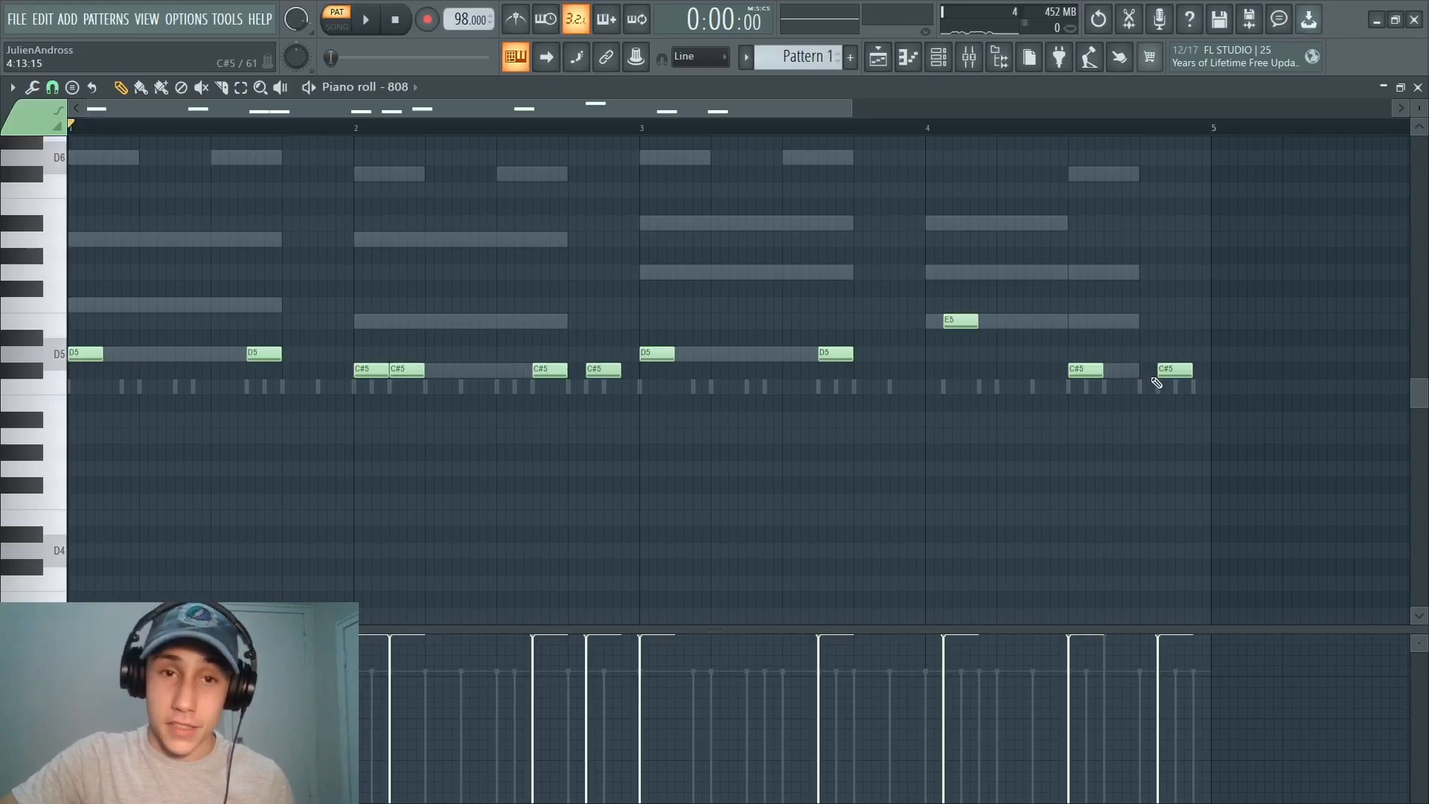
key("space")
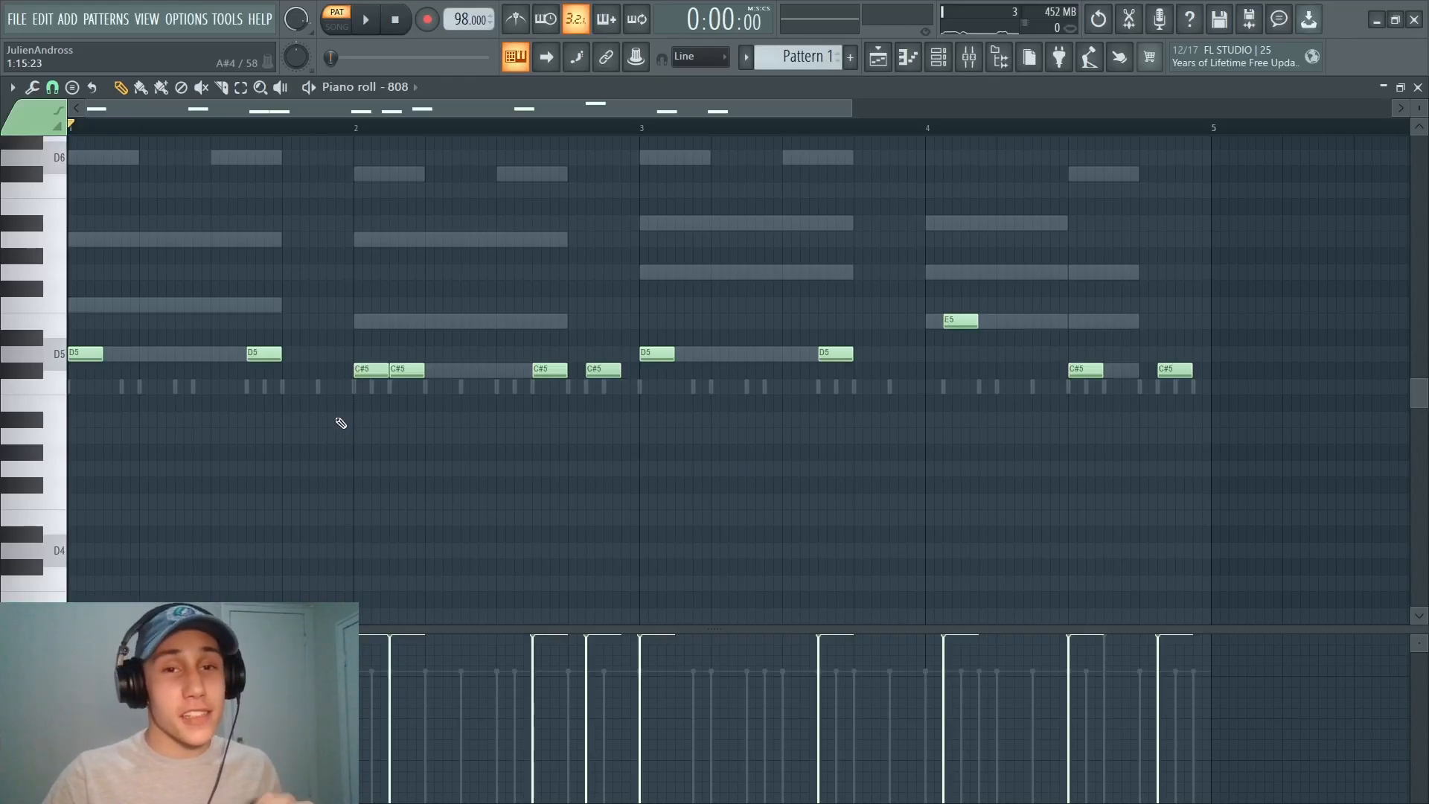
Step: Vary the 808 pitches: bar 2's first note up an octave to C#6, its last two notes to A5, and bar 3's first note to G5
scroll(341, 423, "up", 2)
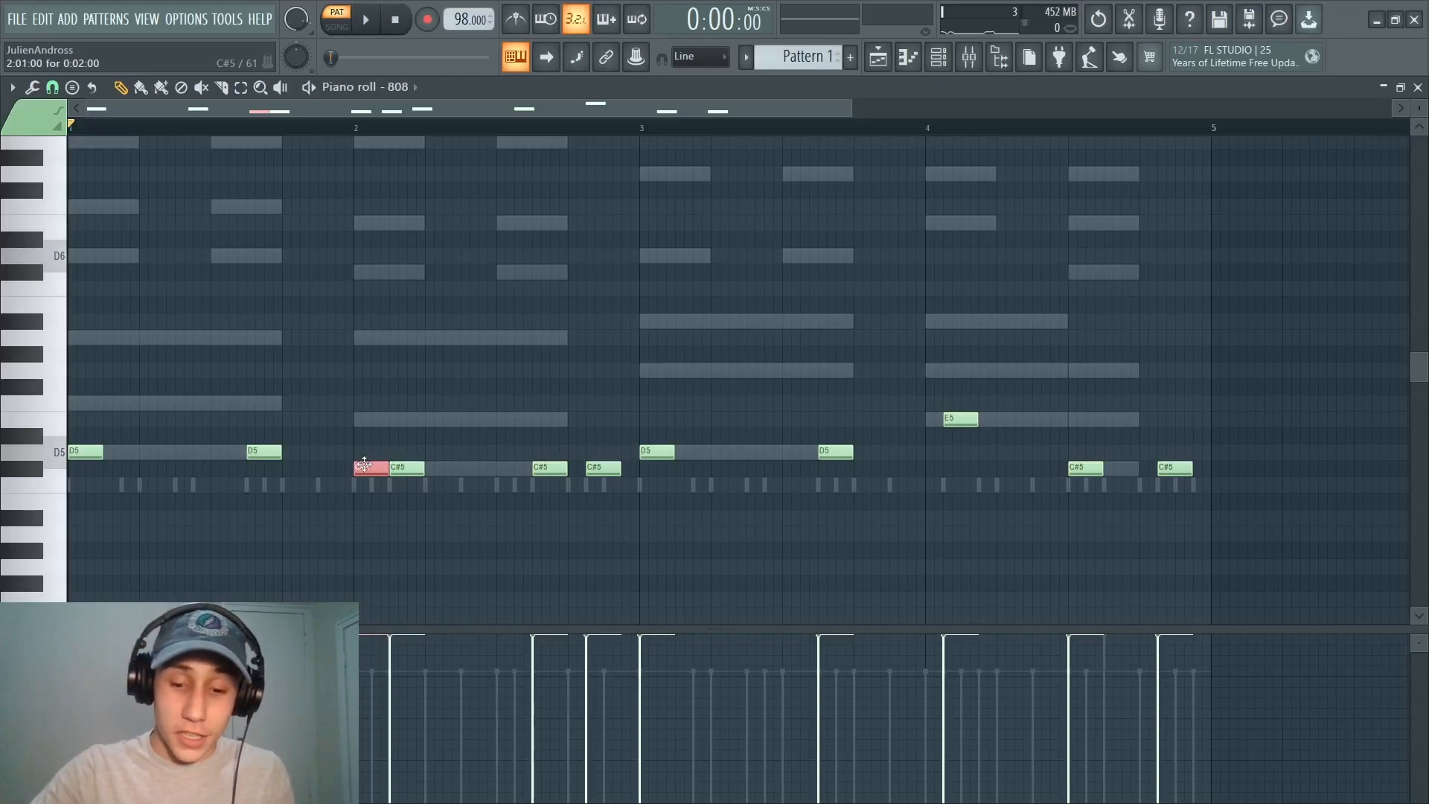
key("ctrl+Up")
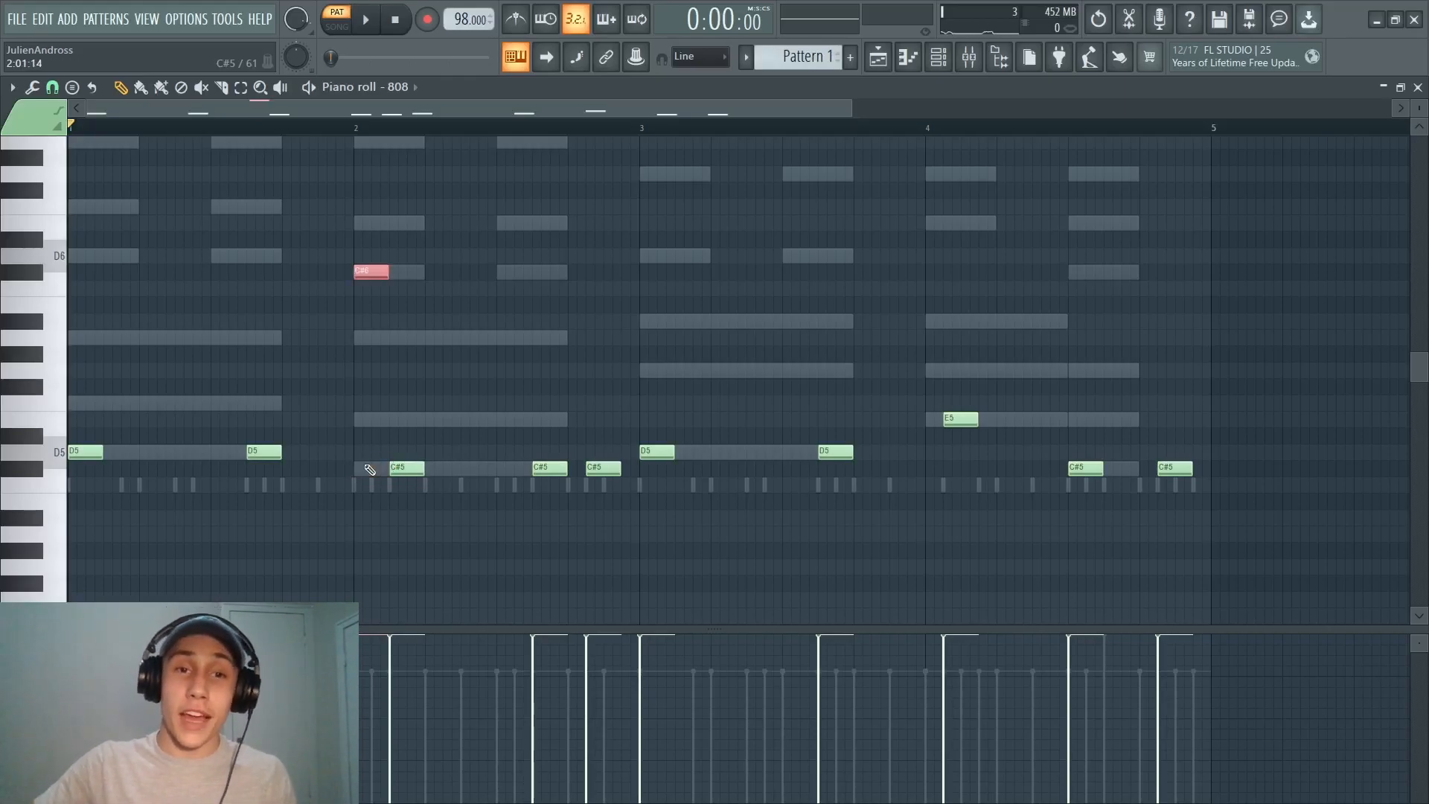
left_click(370, 469)
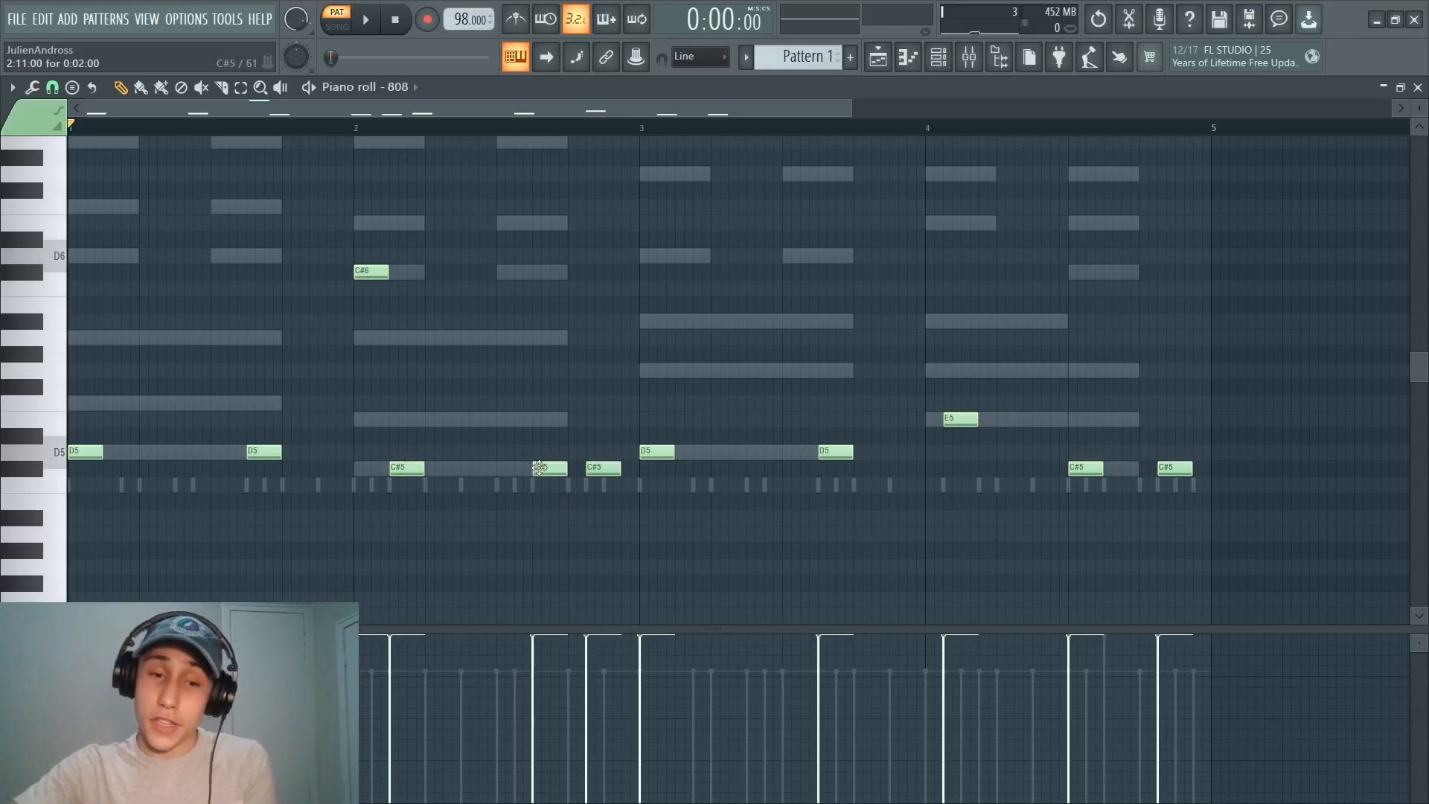
left_click_drag(523, 429, 601, 339)
left_click(660, 453)
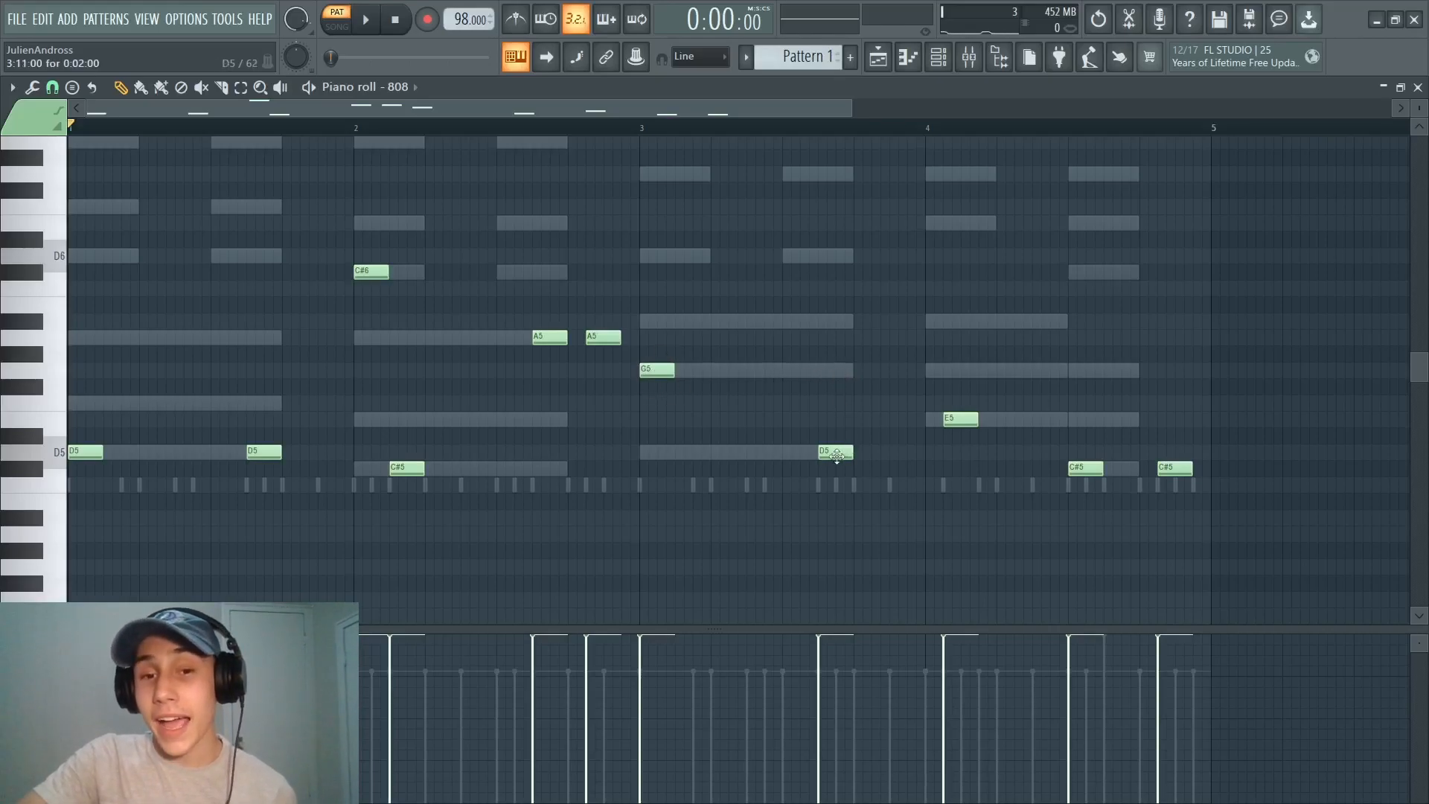
Step: Build an 808 slide late in bar 3: add a G5 above the D5, make the D5 a slide note, and add another G5 after it
left_click(823, 372)
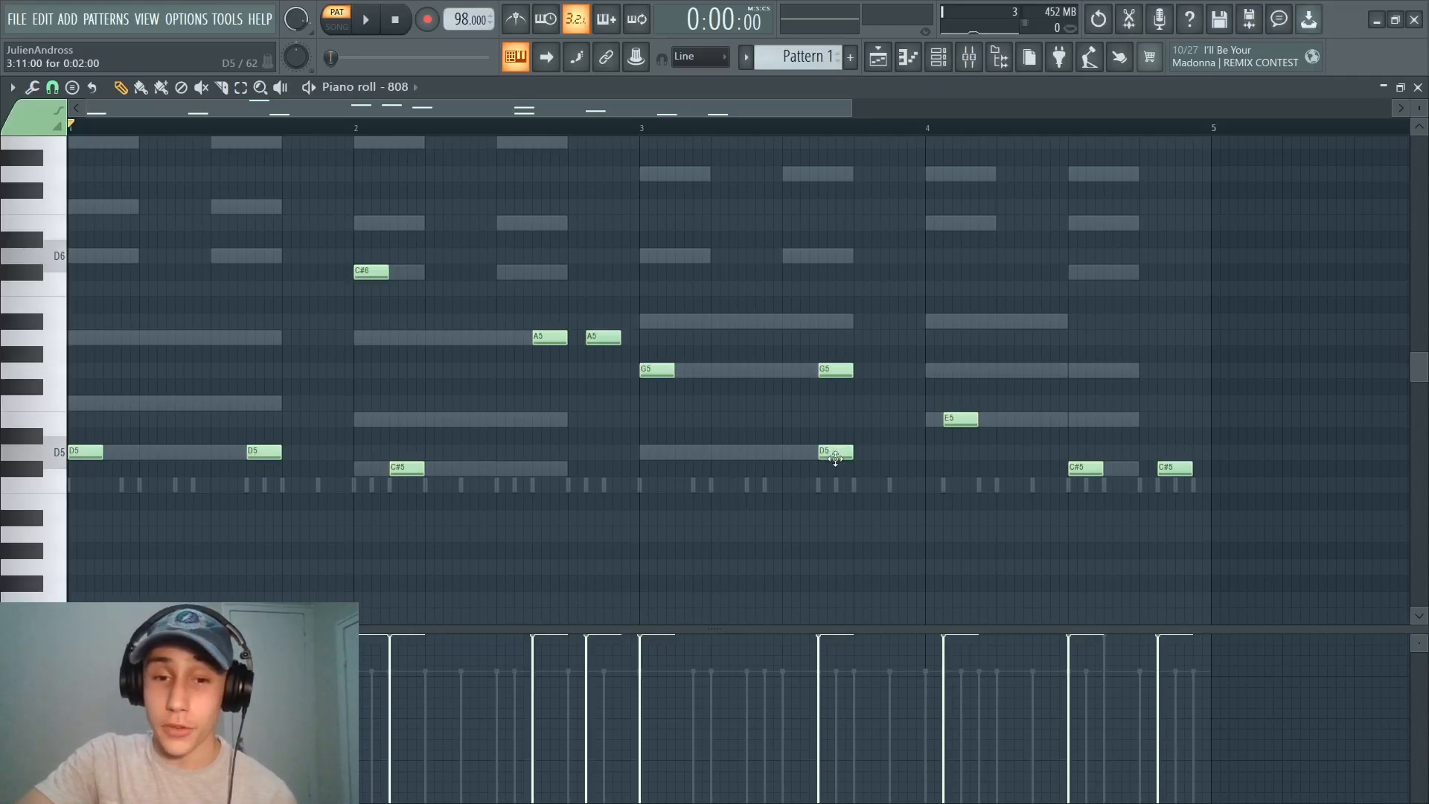
double_click(835, 456)
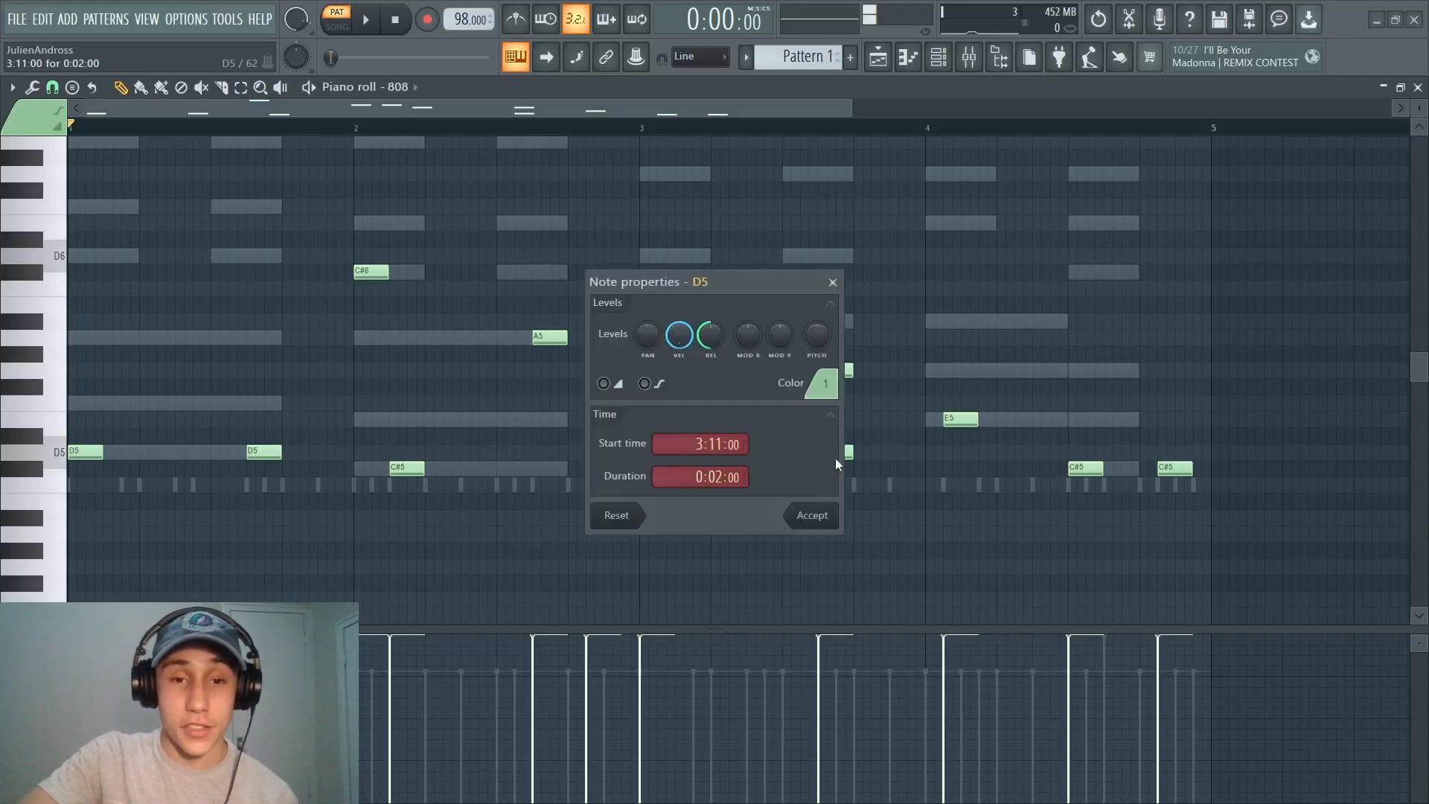
left_click(613, 385)
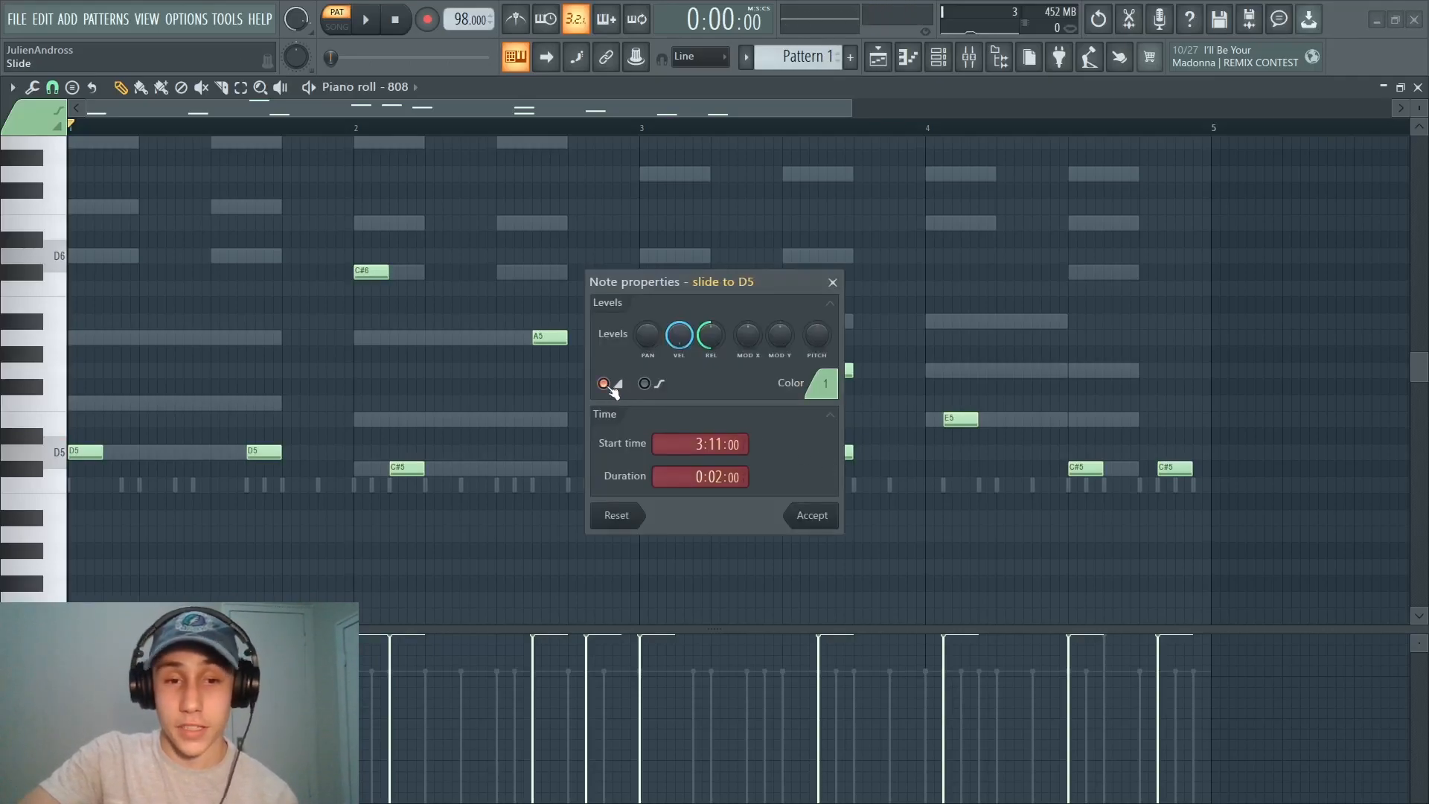
left_click(818, 516)
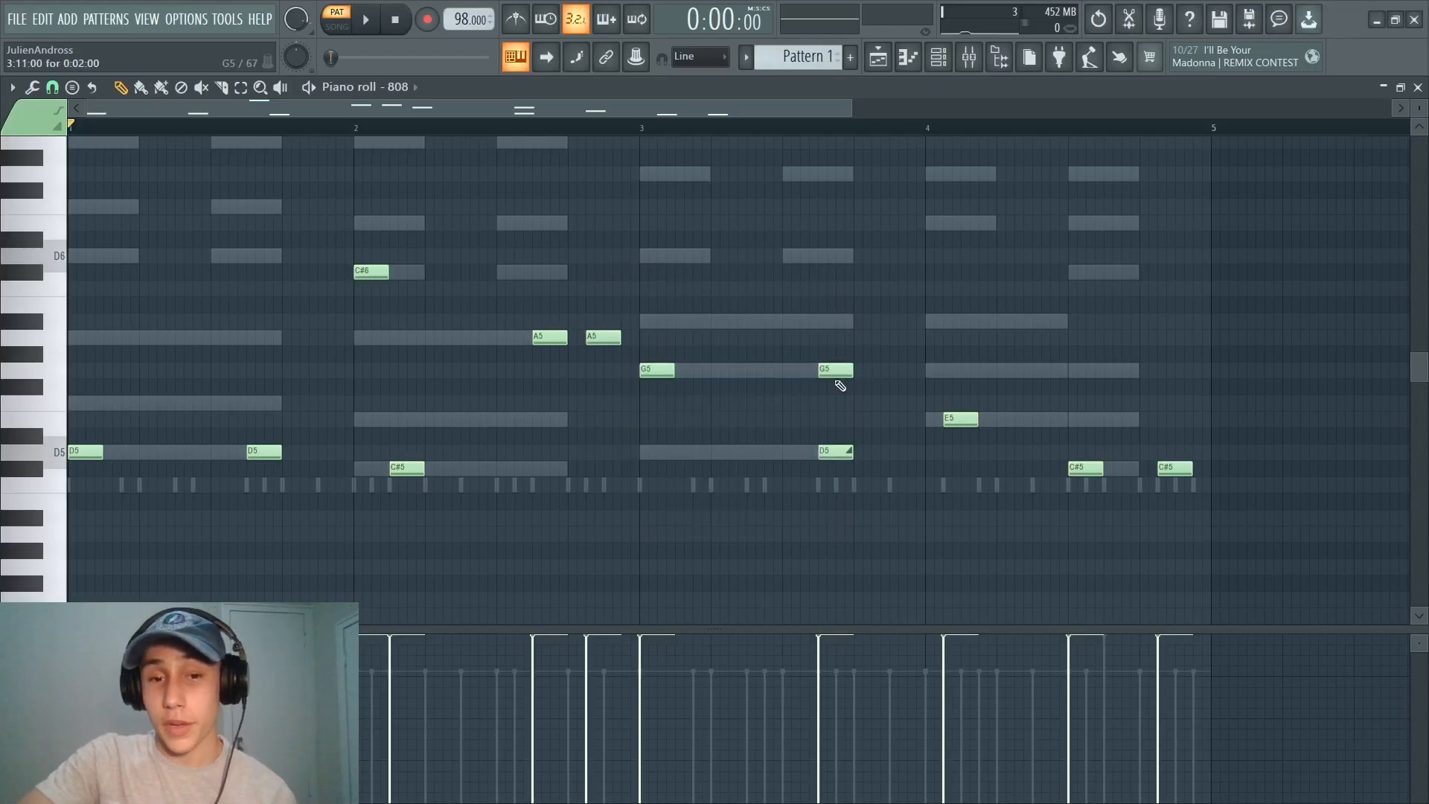
left_click(841, 455)
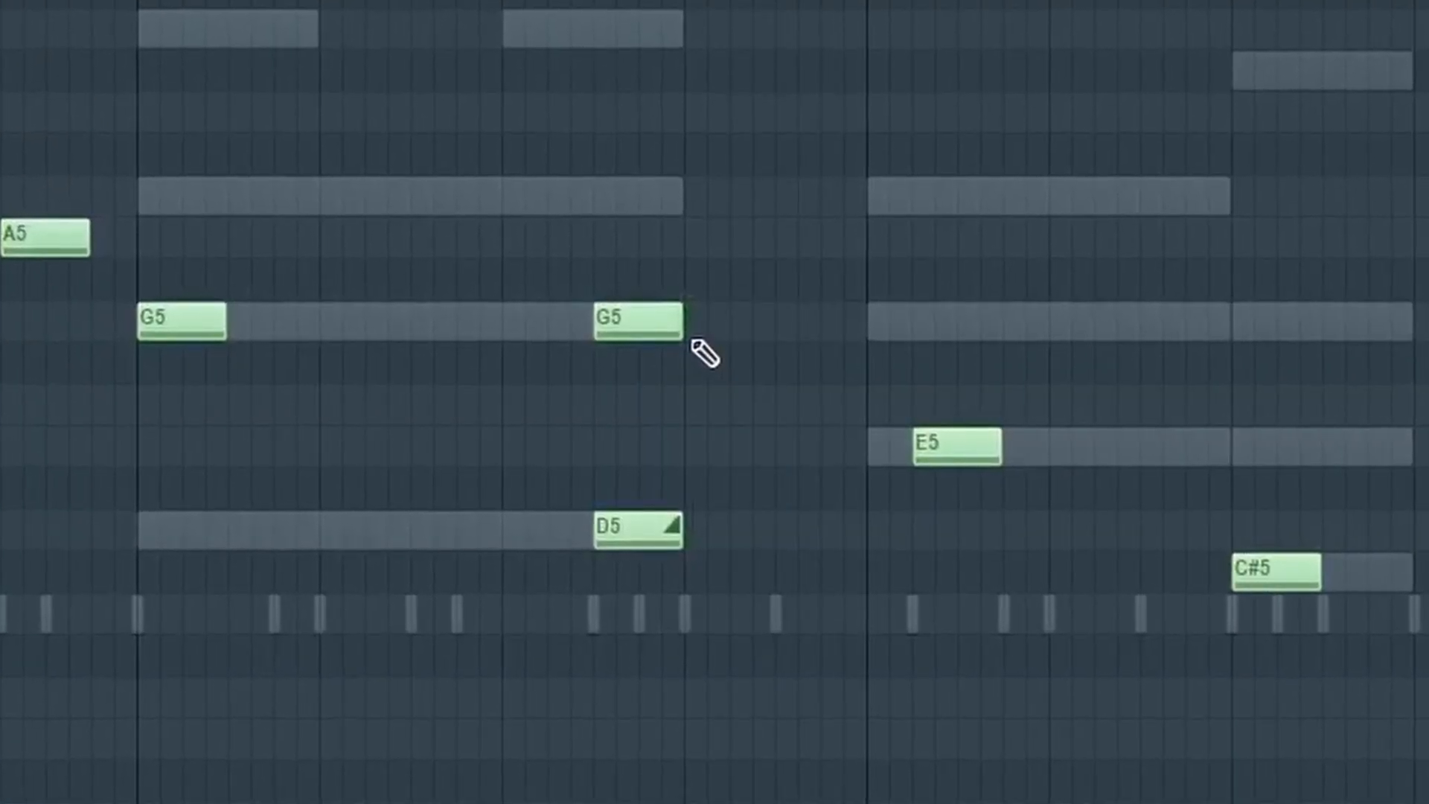
left_click(863, 369)
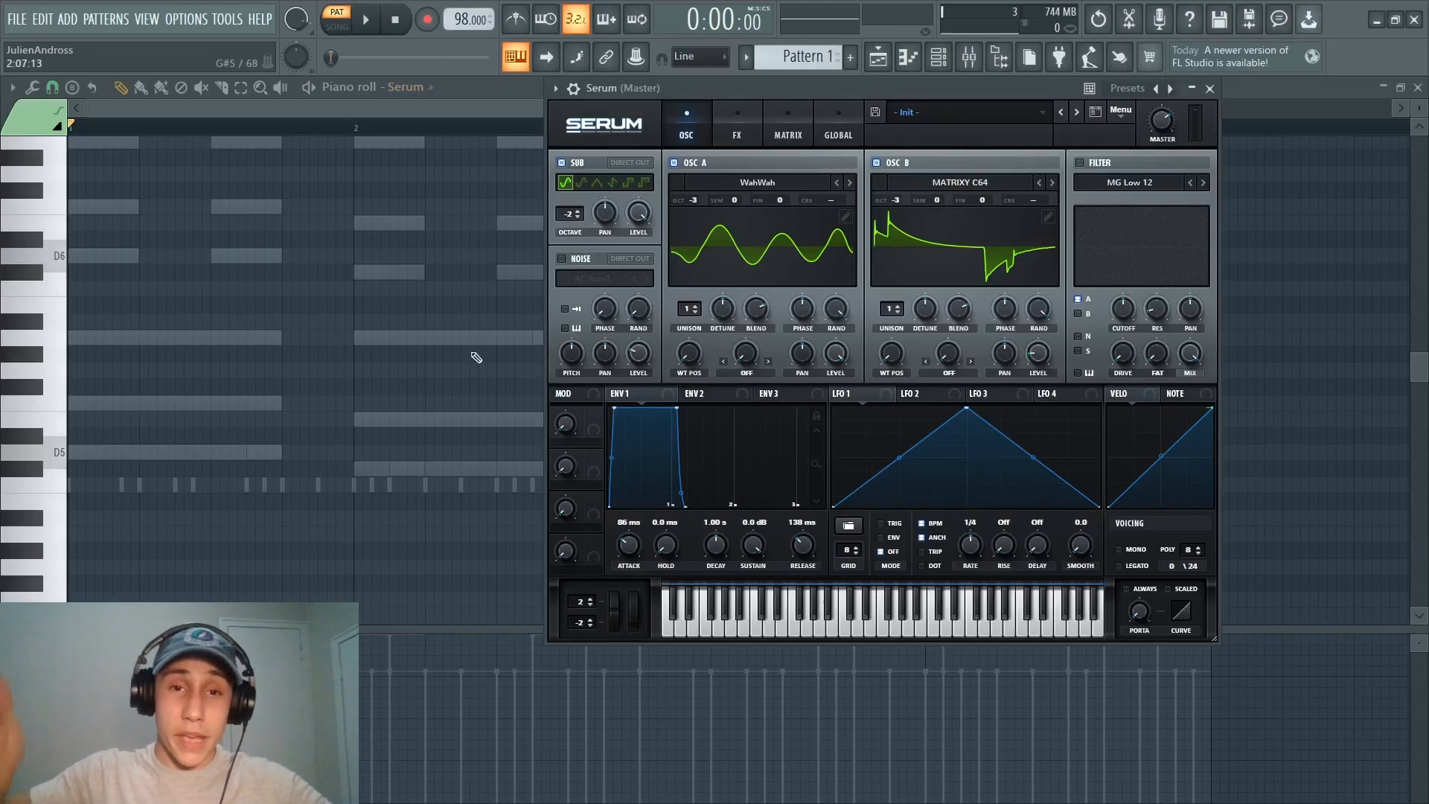
Step: Audition a D5 note on the Serum bass sound and close the synth window
key("x")
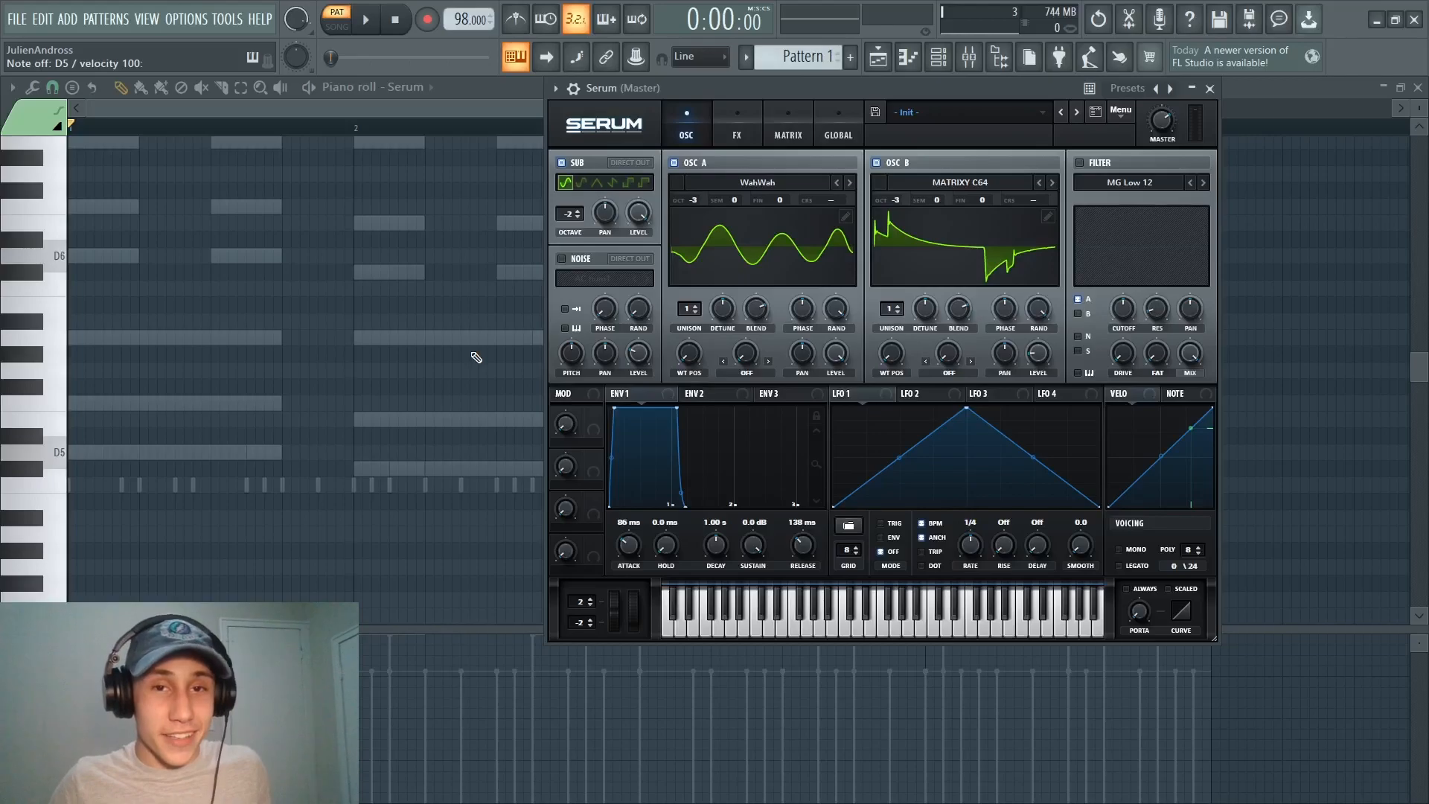
key("Escape")
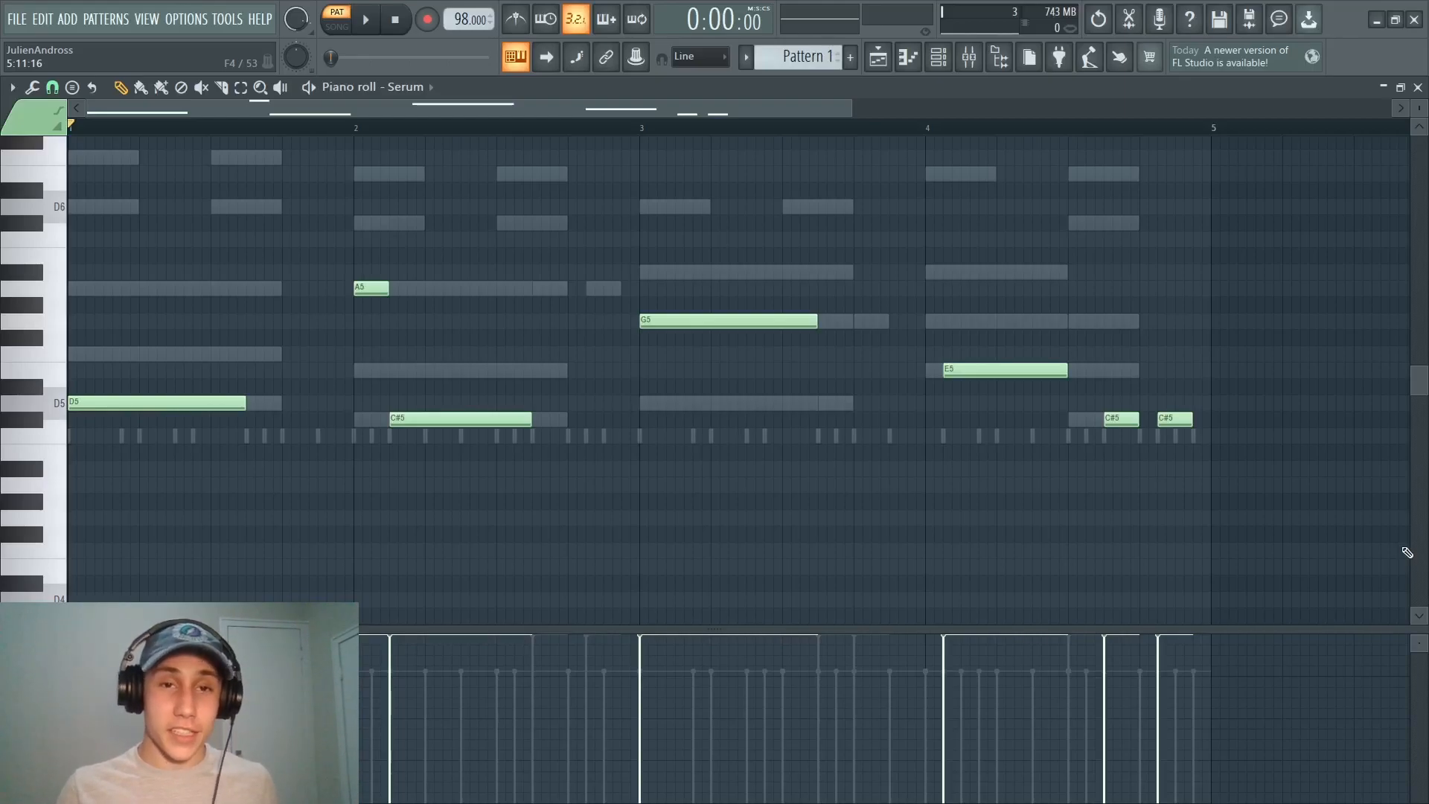
Step: Add a LABS instrument channel to the pattern and browse its presets
key("F6")
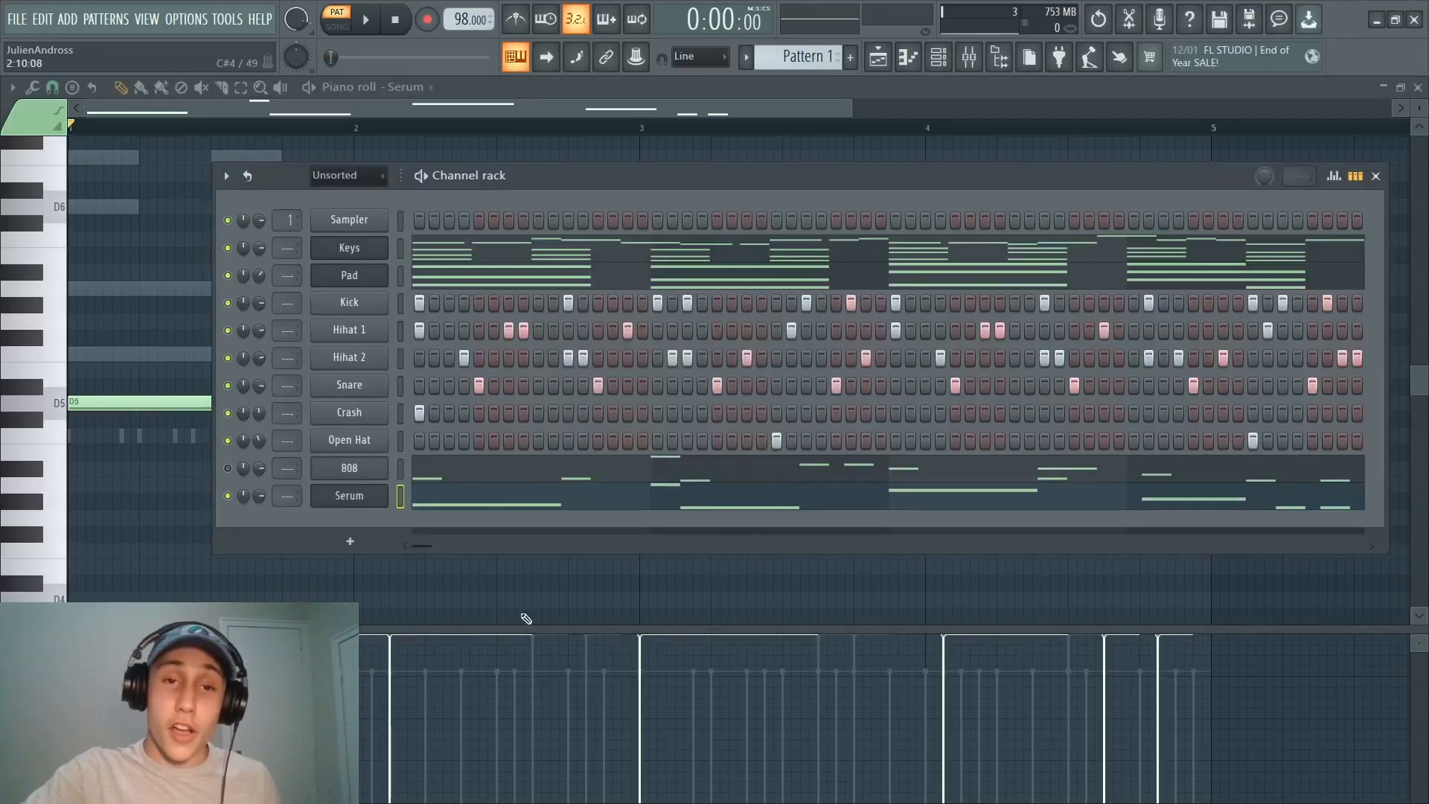
left_click(350, 541)
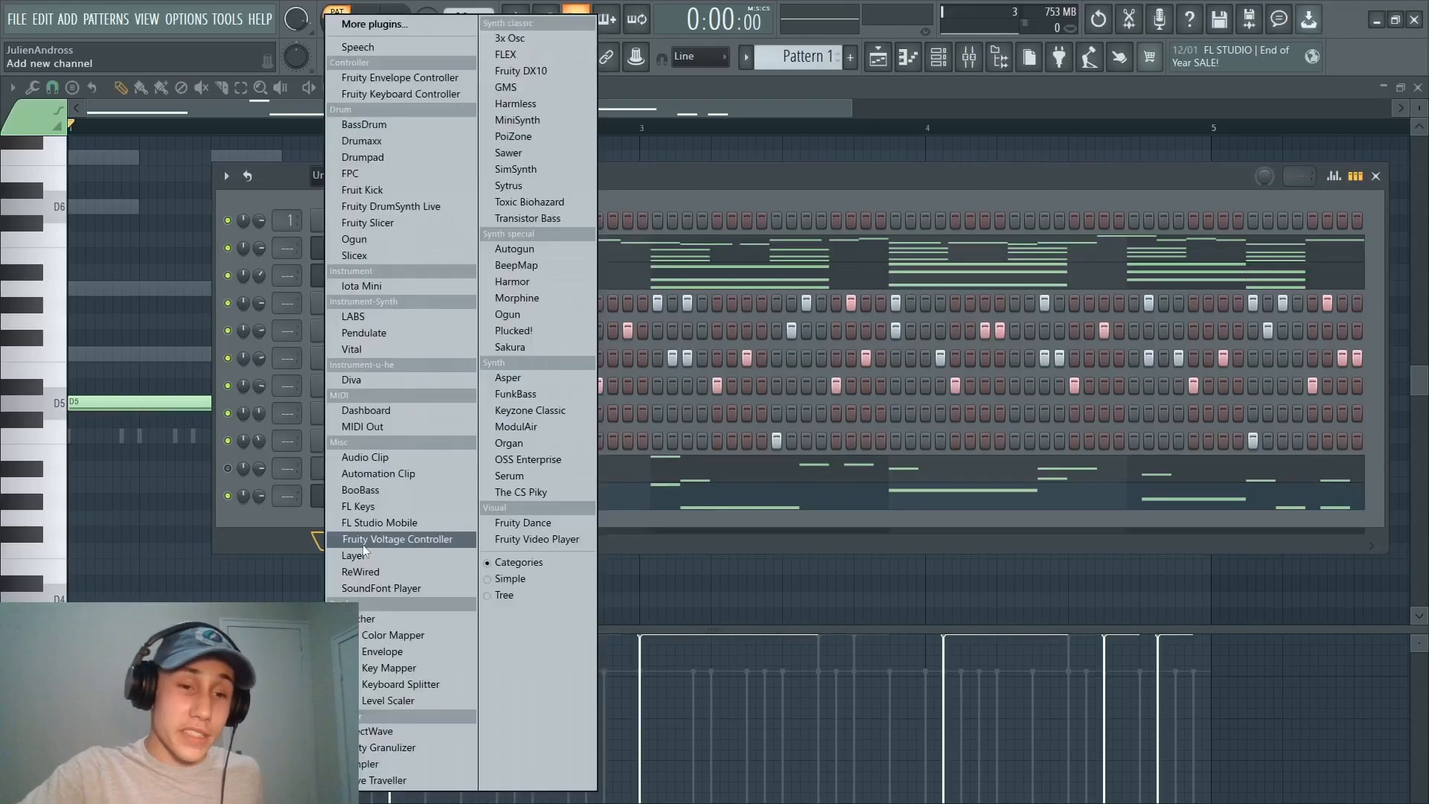
left_click(361, 316)
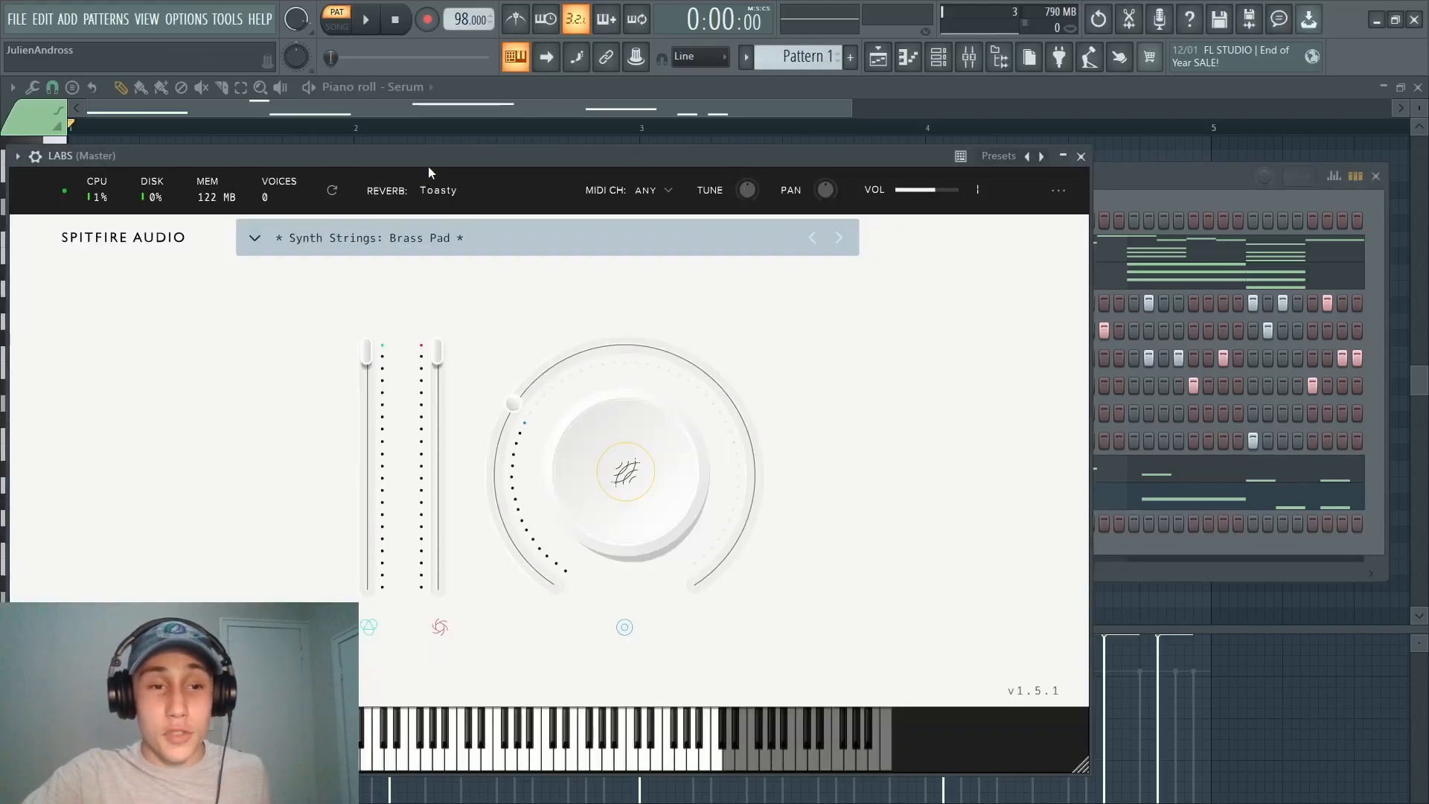
left_click_drag(427, 167, 768, 133)
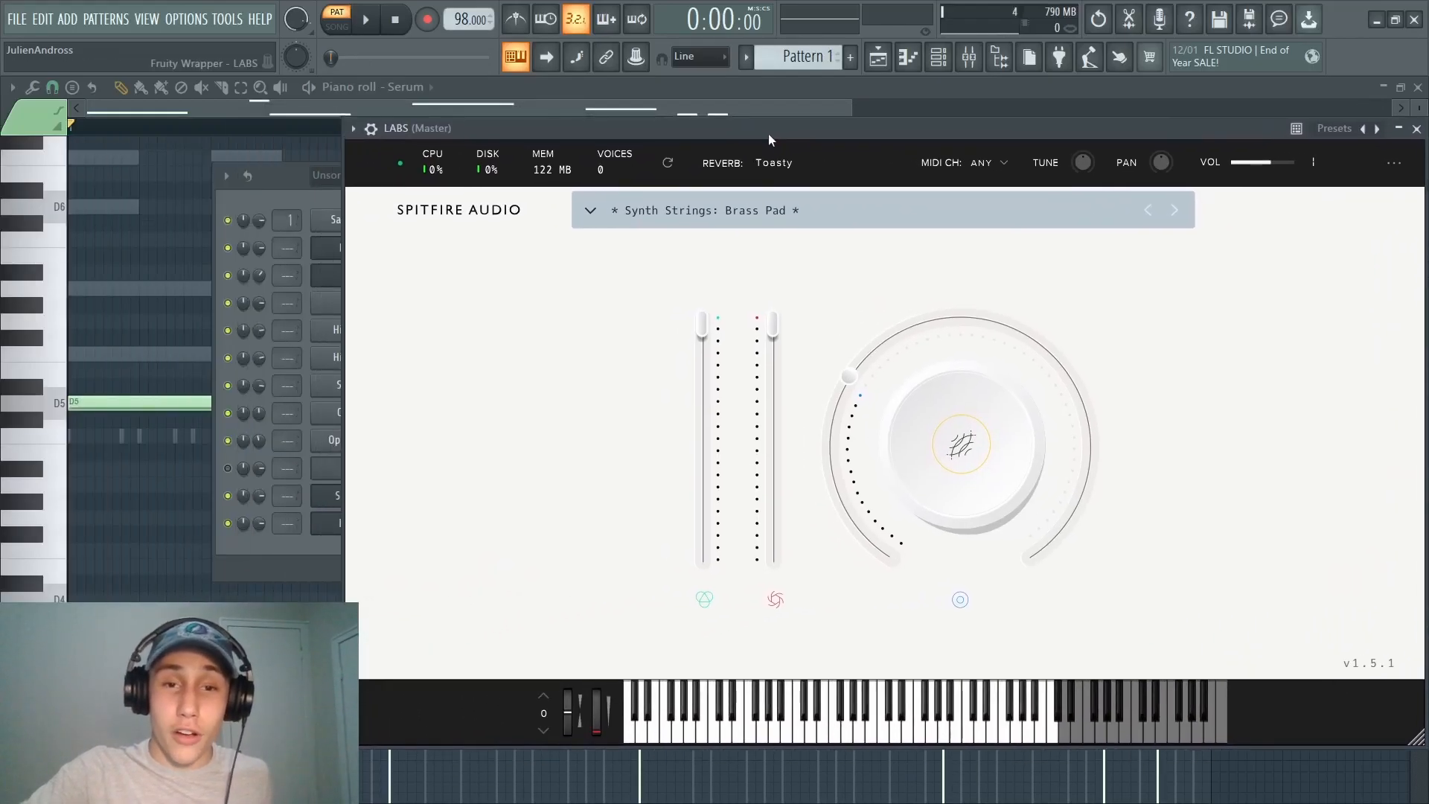
left_click(768, 216)
scroll(808, 390, "down", 8)
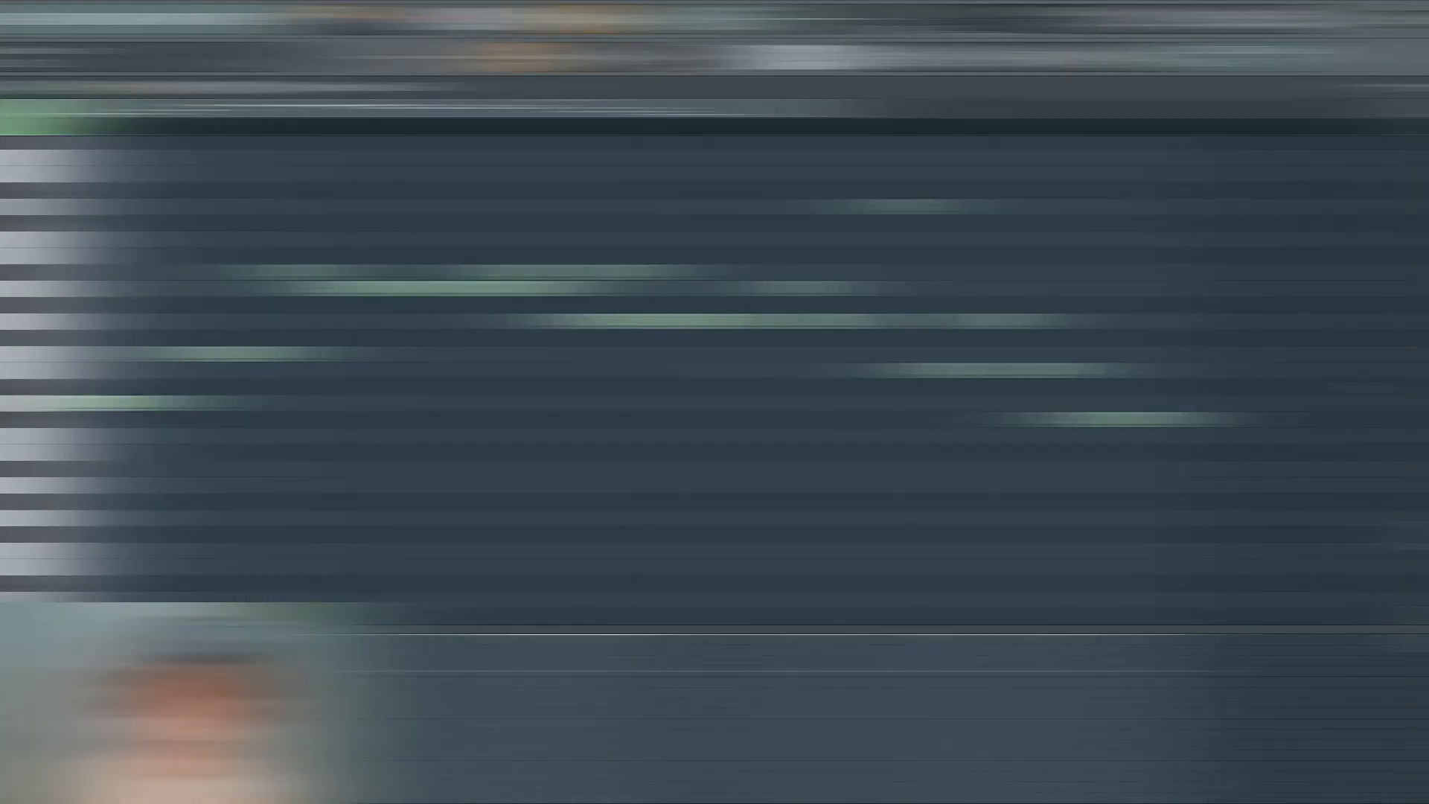
Step: Play the pattern to hear the LABS melody, and stop playback
key("space")
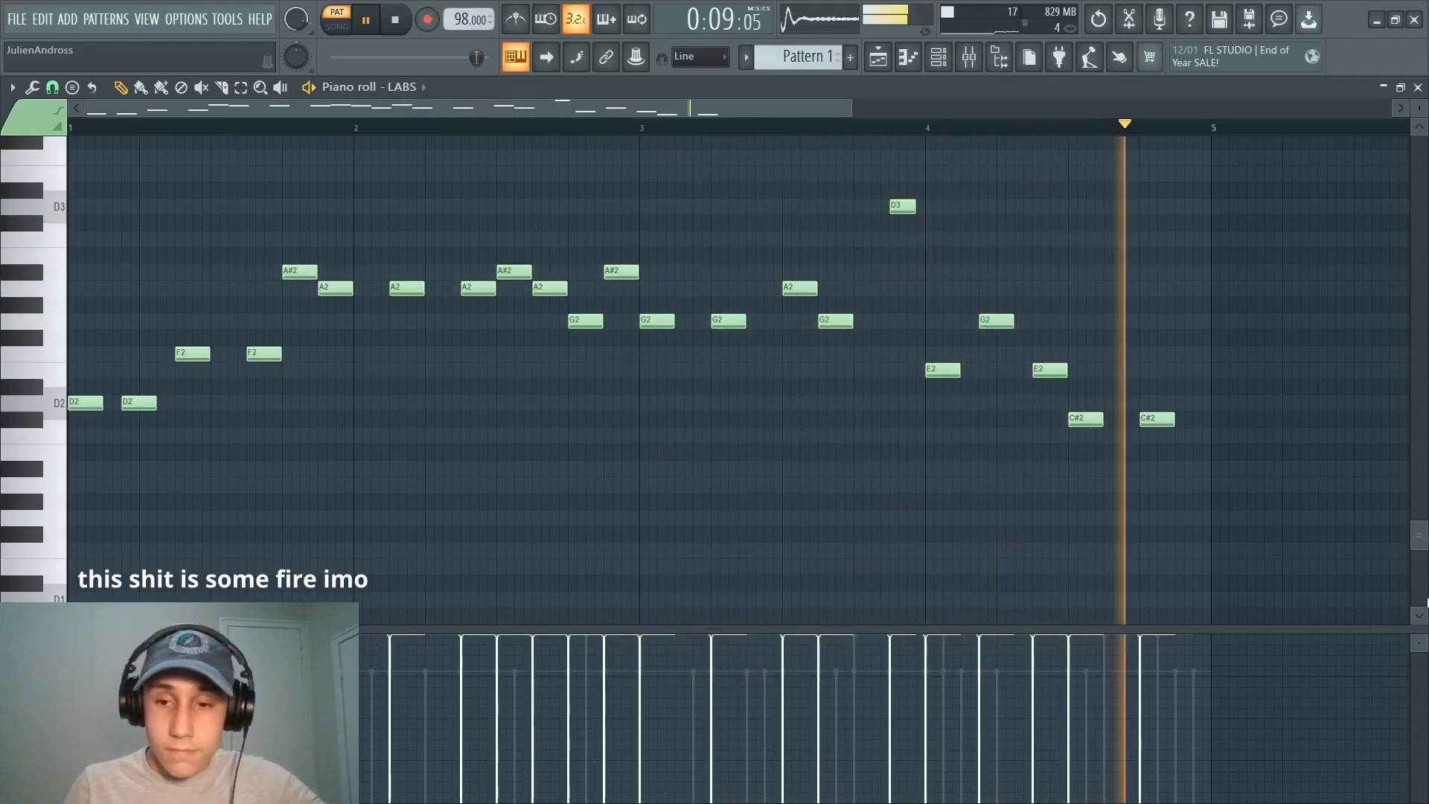
key("space")
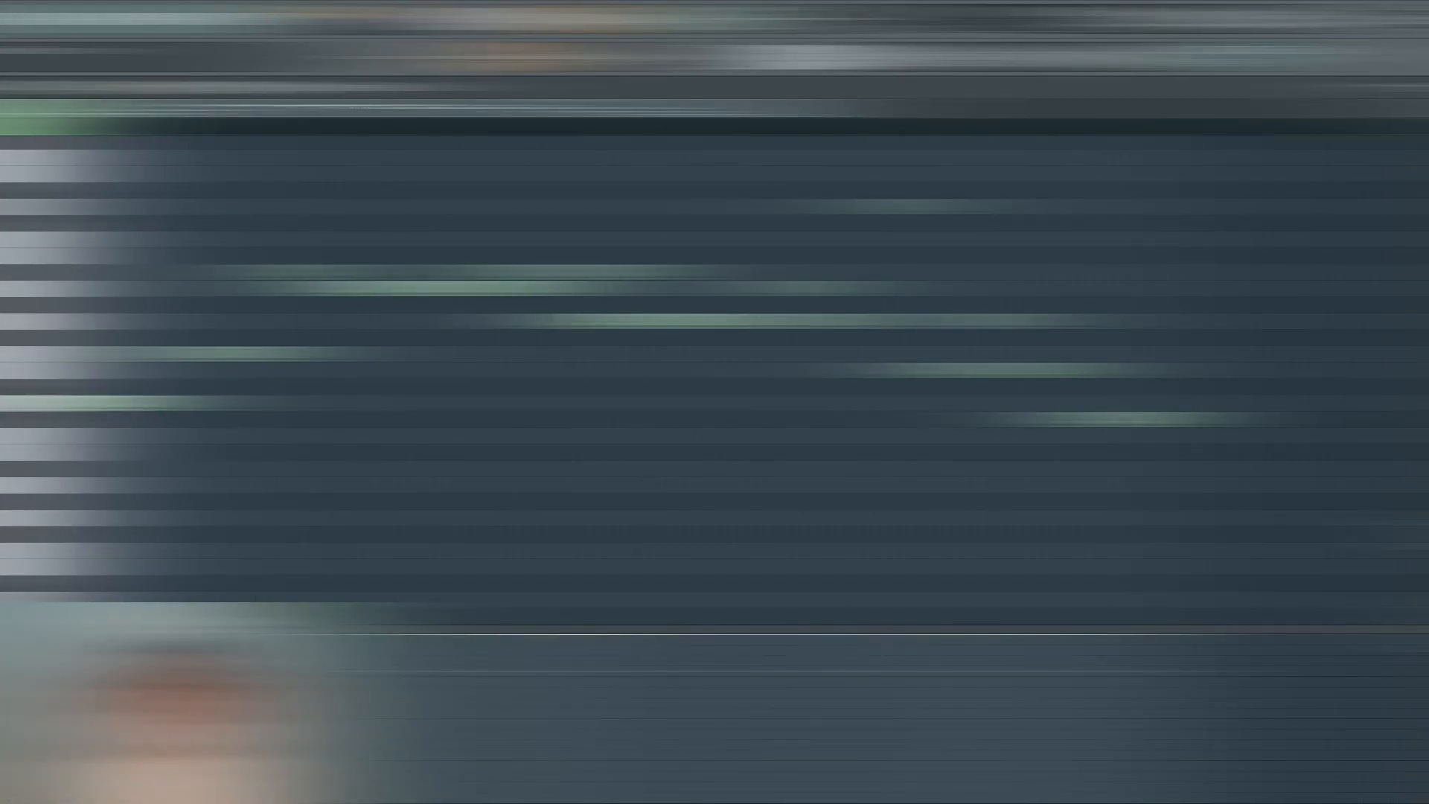